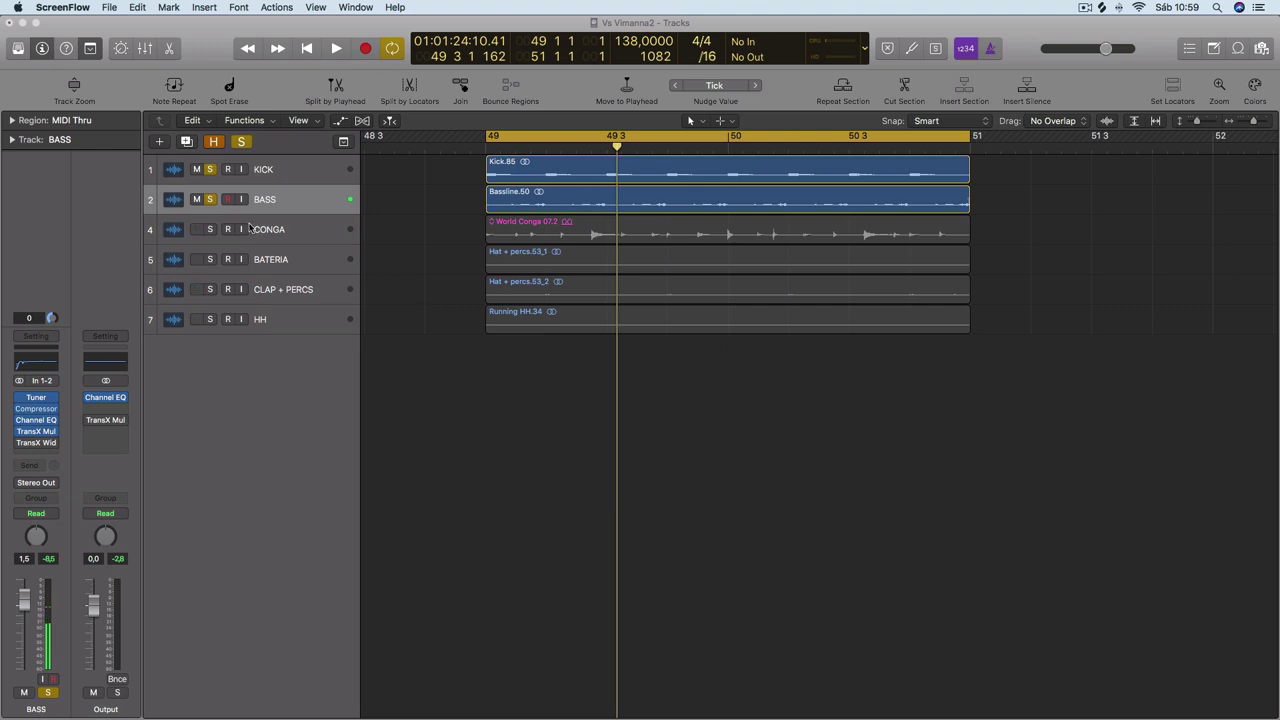
Step: Take the BASS track out of solo and play the soloed KICK track by itself
{"action": "left_click", "coordinate": [206, 200]}
{"action": "left_click", "coordinate": [258, 169]}
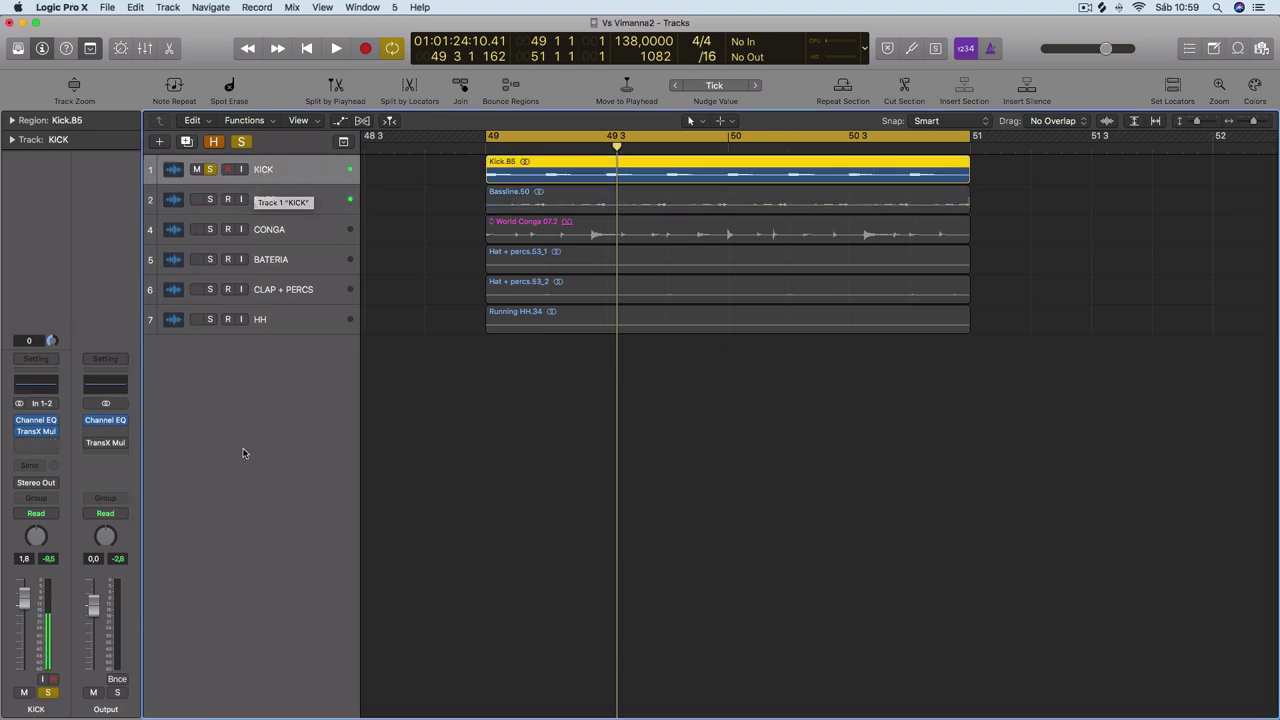
{"action": "key", "text": "space"}
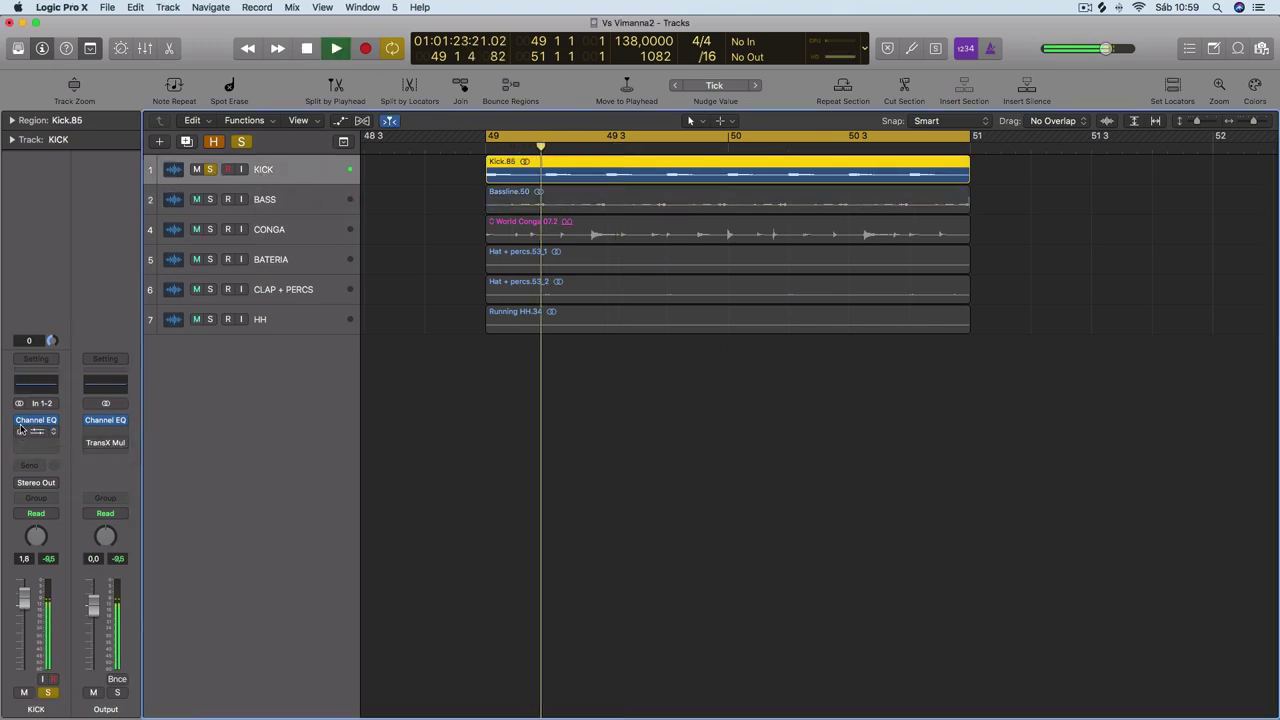
{"action": "key", "text": "space"}
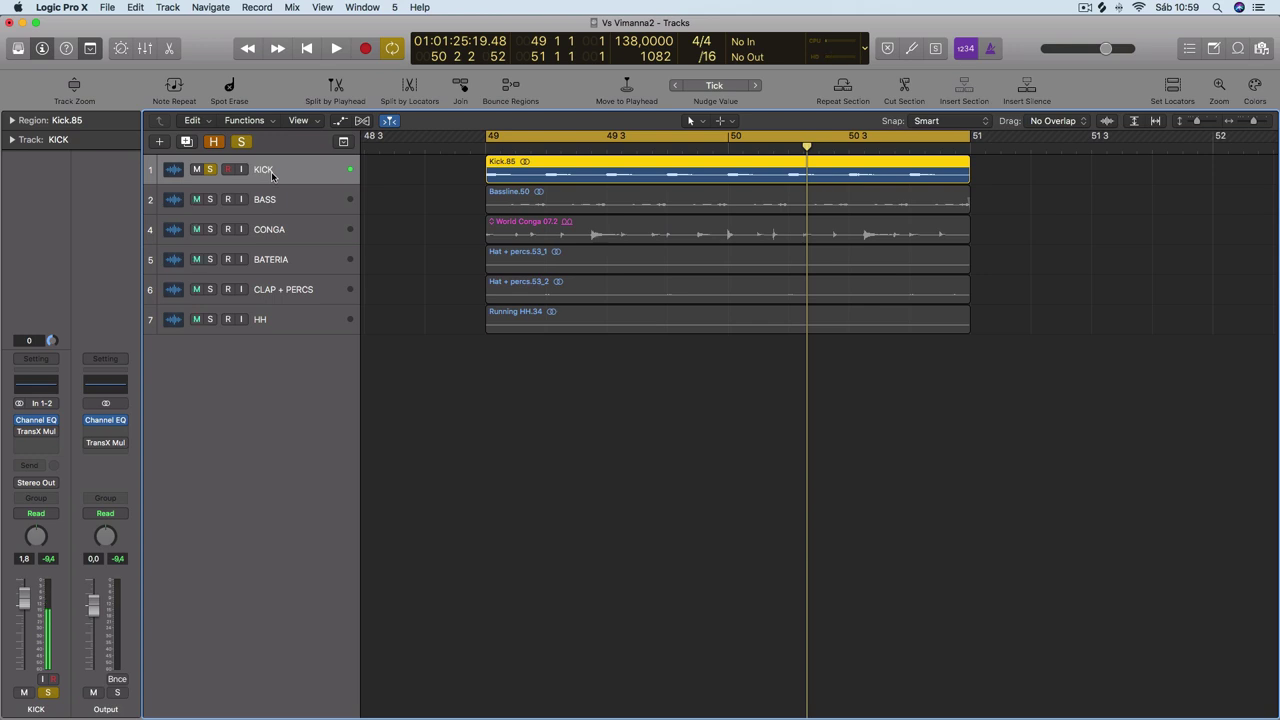
Step: Solo the BASS track alongside KICK and play both together with the system volume raised
{"action": "left_click", "coordinate": [213, 199]}
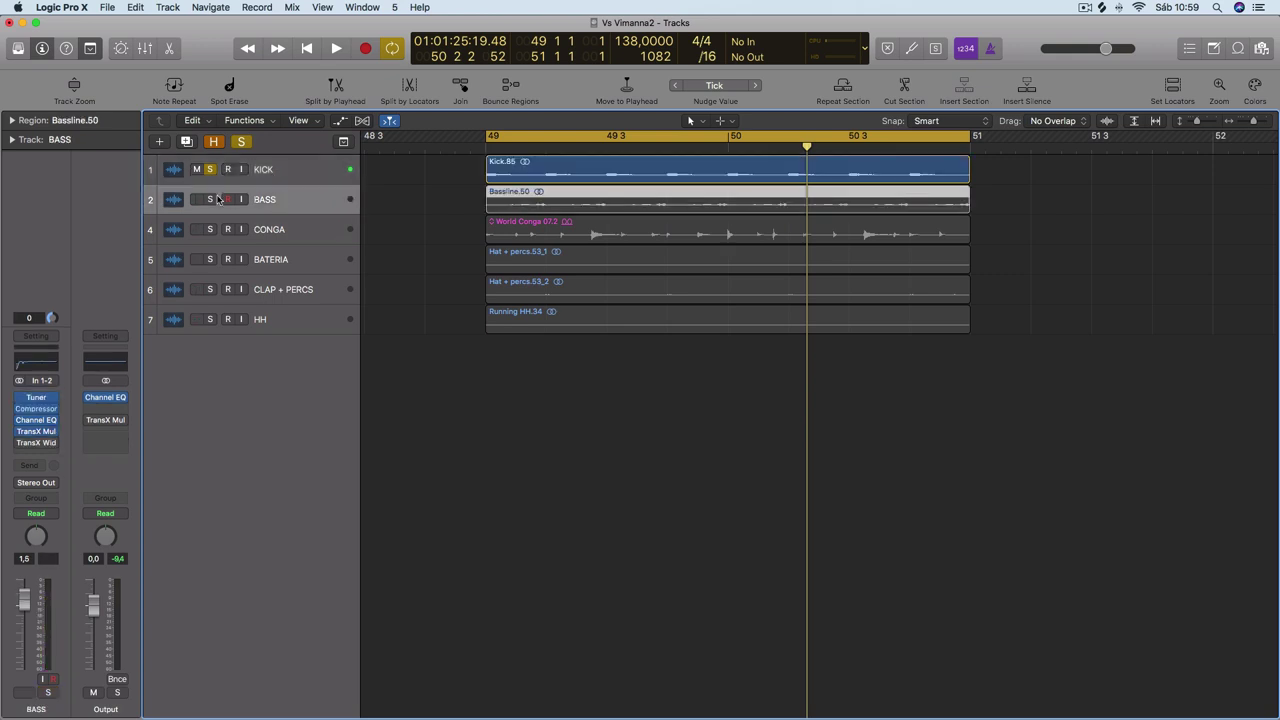
{"action": "left_click", "coordinate": [213, 199]}
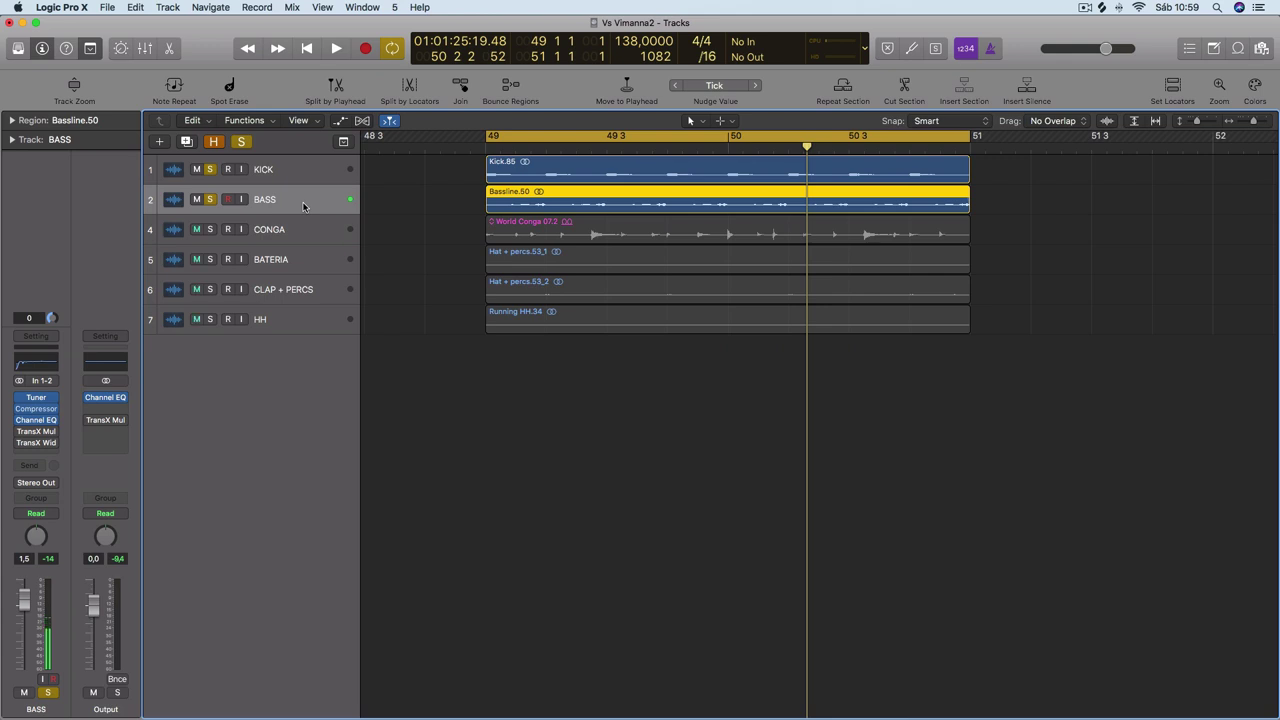
{"action": "key", "text": "space"}
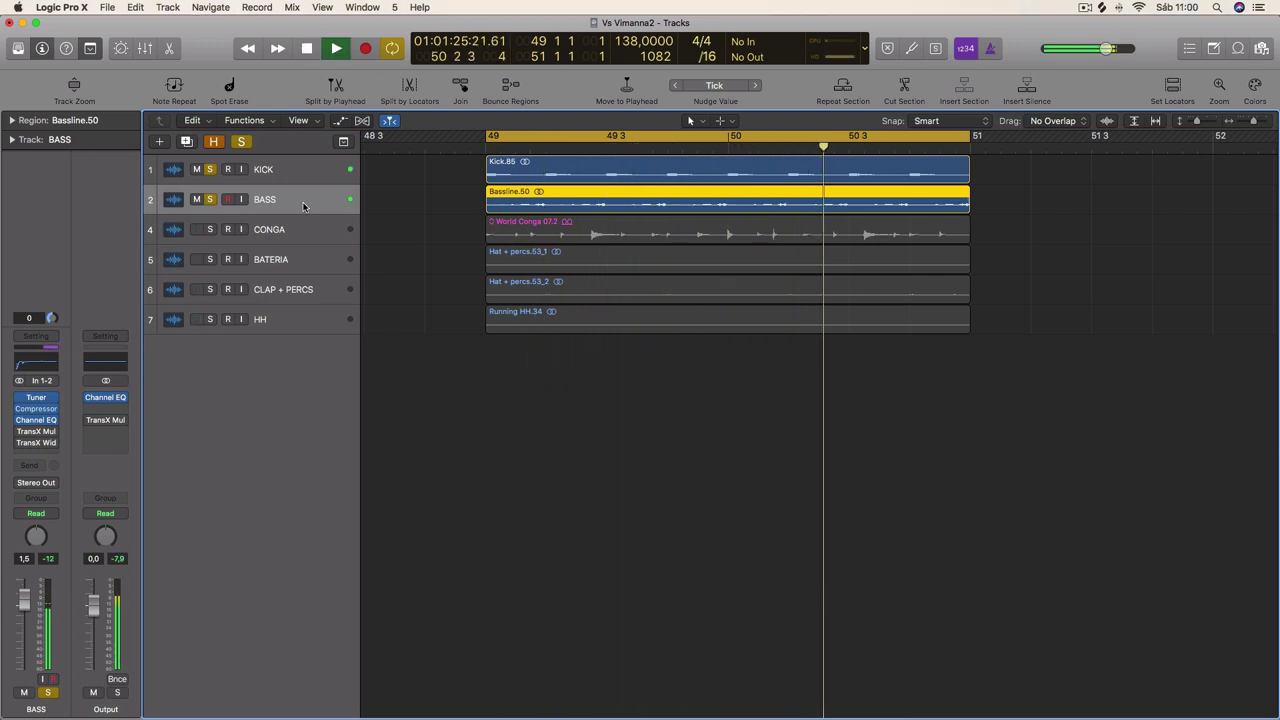
{"action": "key", "text": "XF86AudioRaiseVolume"}
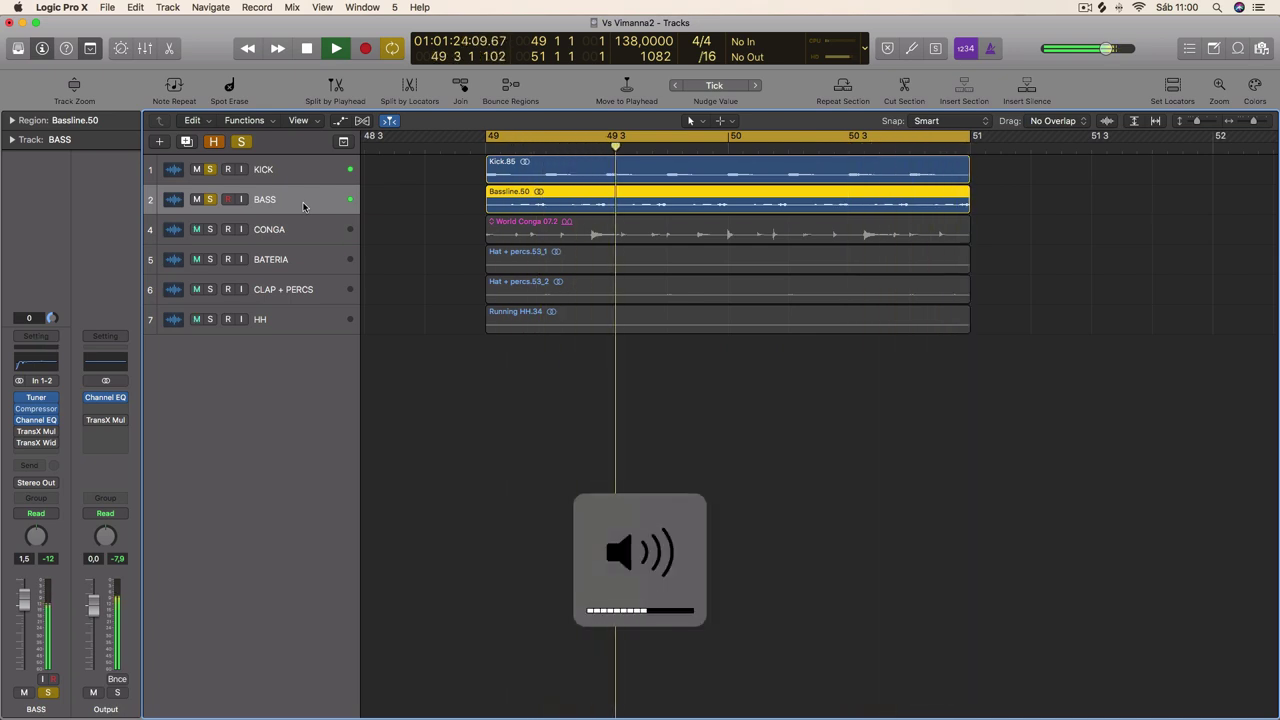
{"action": "left_click", "coordinate": [896, 392]}
{"action": "key", "text": "space"}
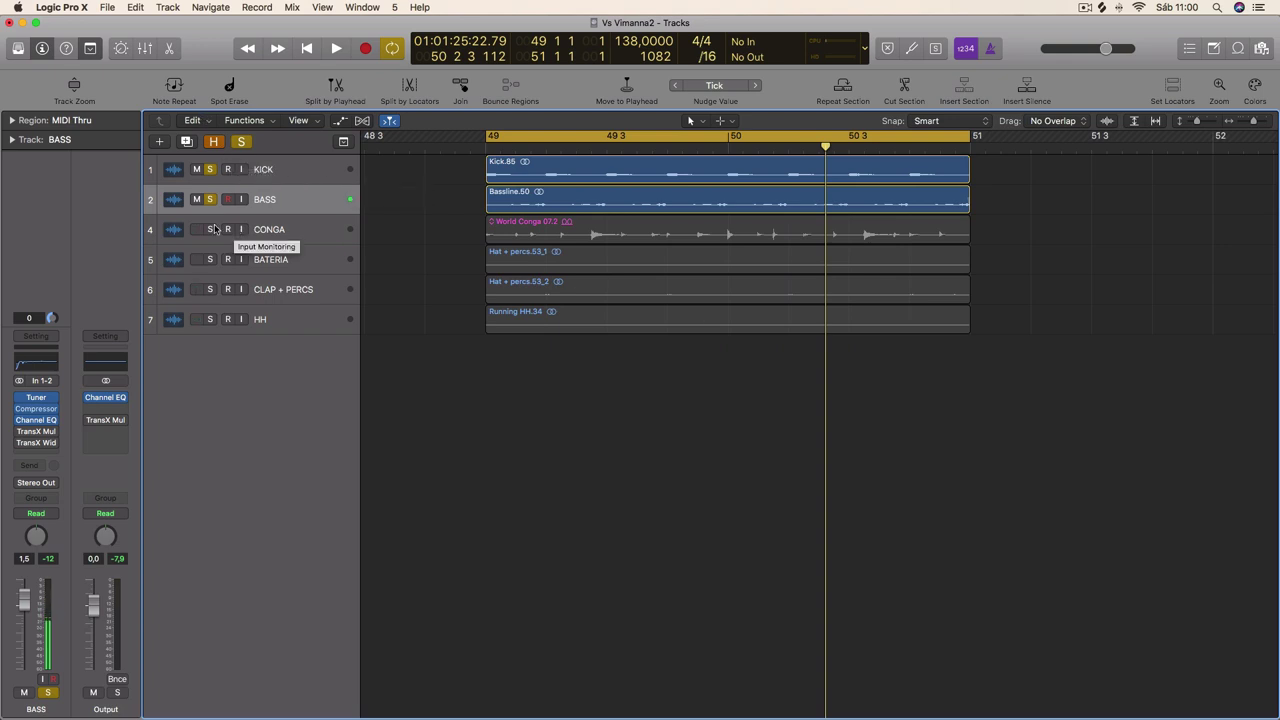
Step: Open the TransX Multi plug-in on the BASS track and place its window below the kick and bass regions
{"action": "left_click", "coordinate": [343, 206]}
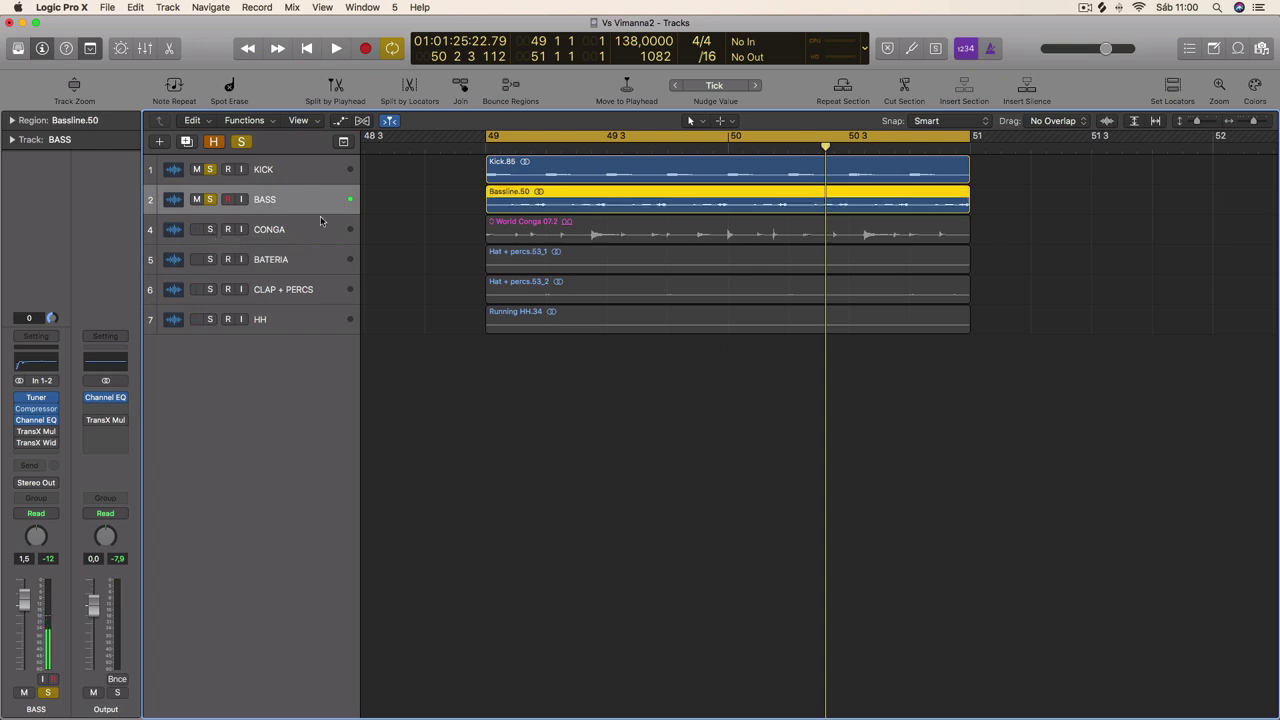
{"action": "left_click", "coordinate": [36, 431]}
{"action": "left_click_drag", "start_coordinate": [436, 338], "coordinate": [617, 186]}
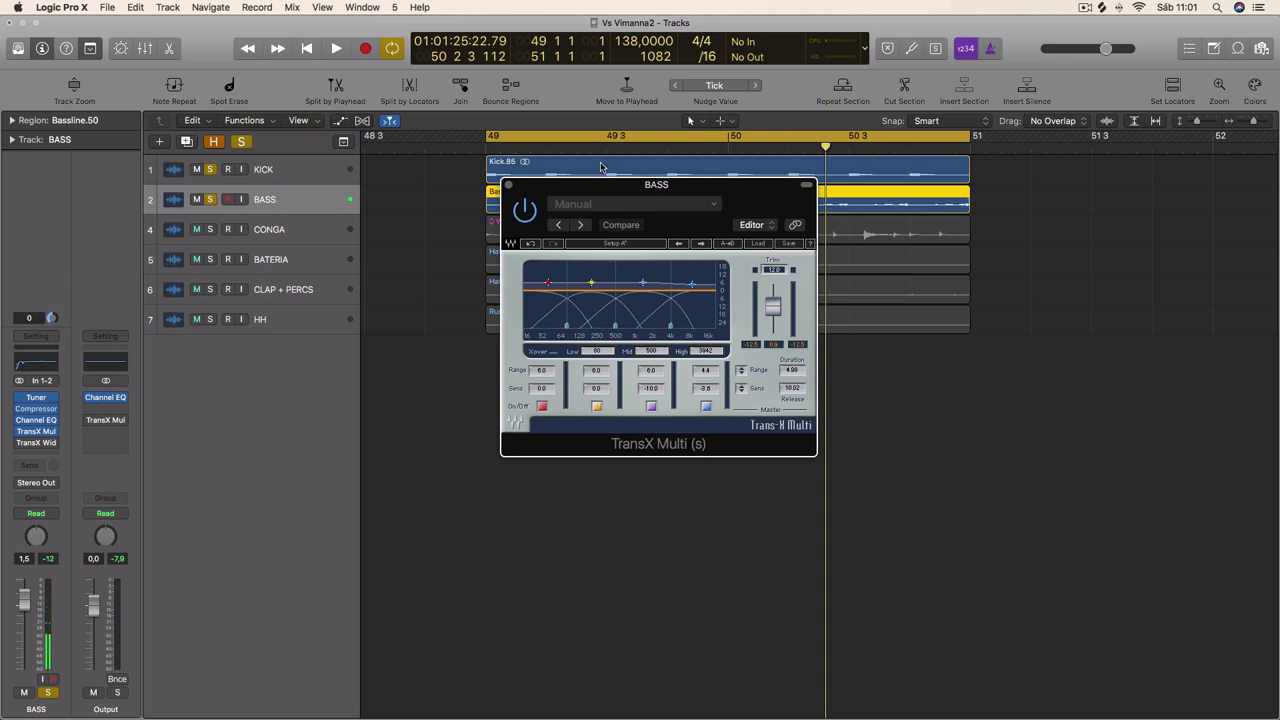
{"action": "left_click_drag", "start_coordinate": [596, 184], "coordinate": [586, 280]}
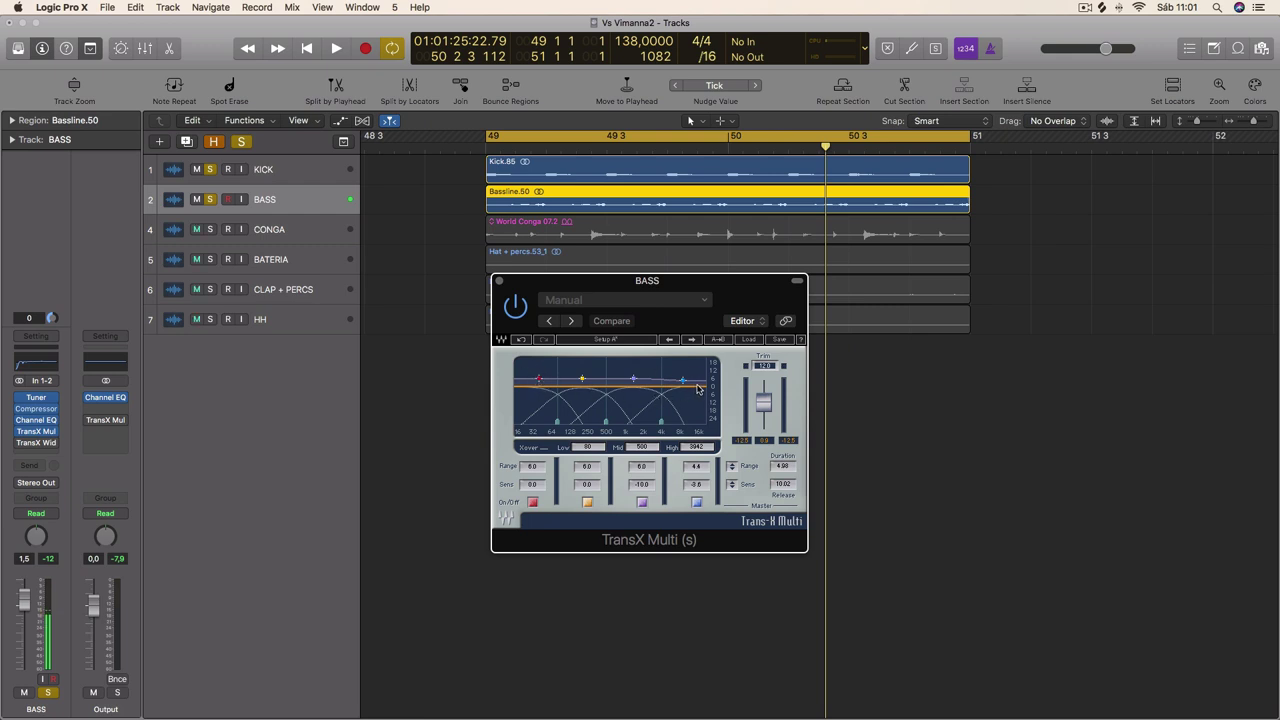
Step: Play the BASS track soloed alone, comparing its sound with TransX Multi bypassed and enabled
{"action": "left_click", "coordinate": [318, 208]}
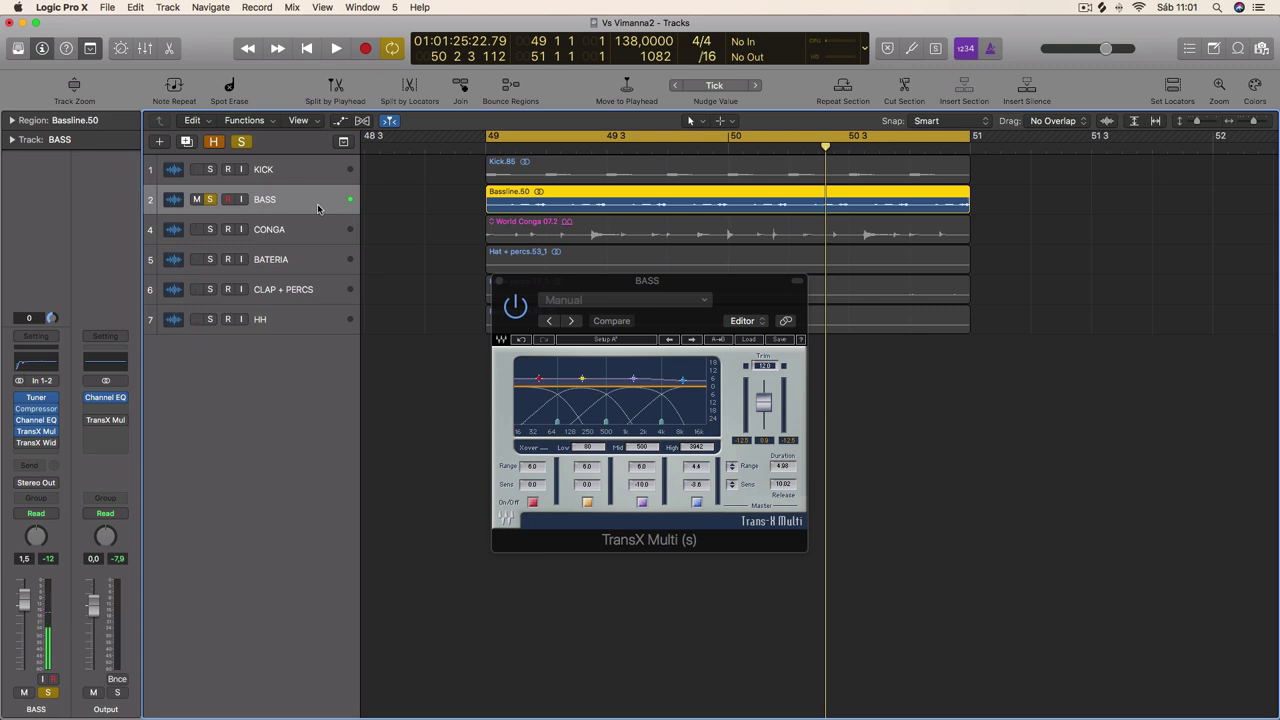
{"action": "key", "text": "space"}
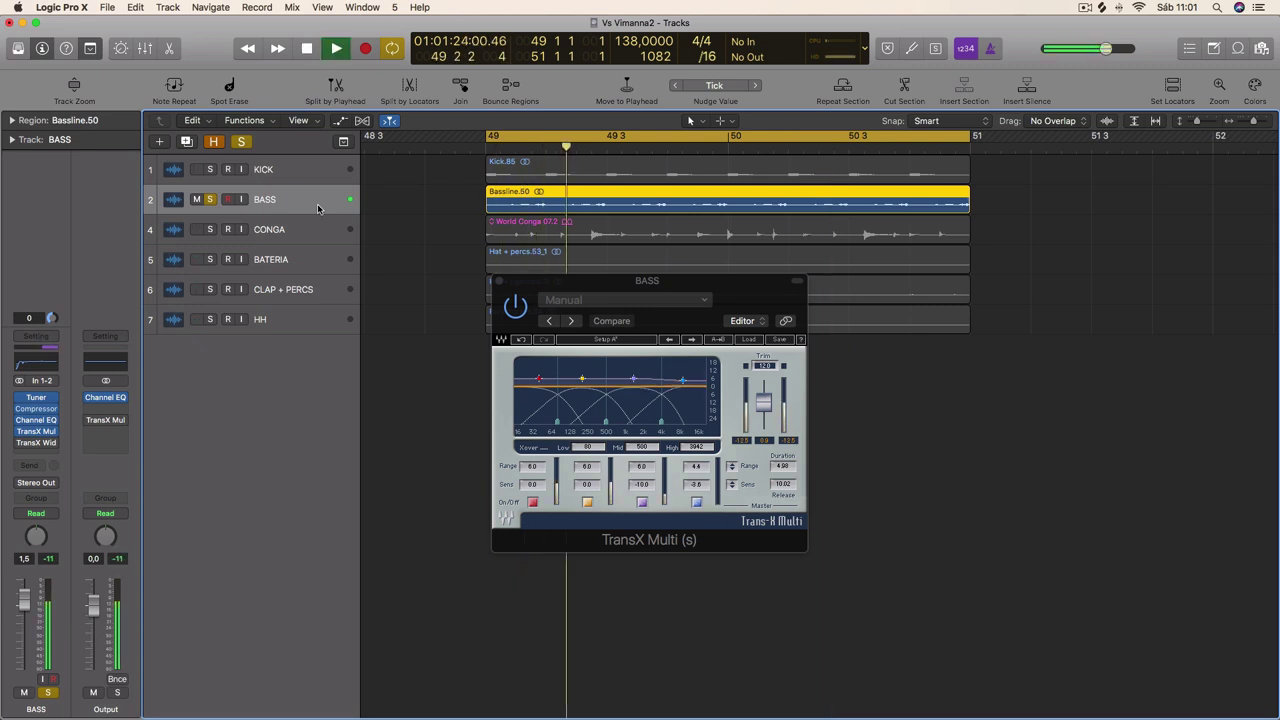
{"action": "left_click", "coordinate": [516, 308]}
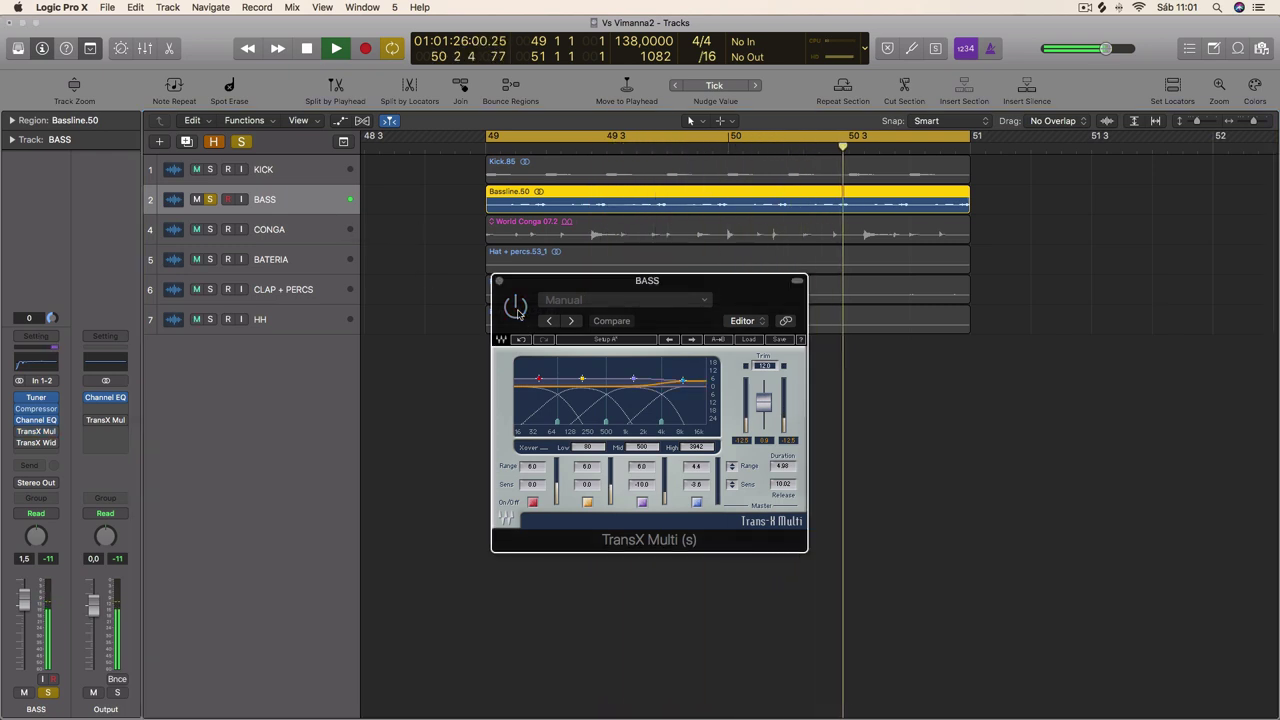
{"action": "key", "text": "space"}
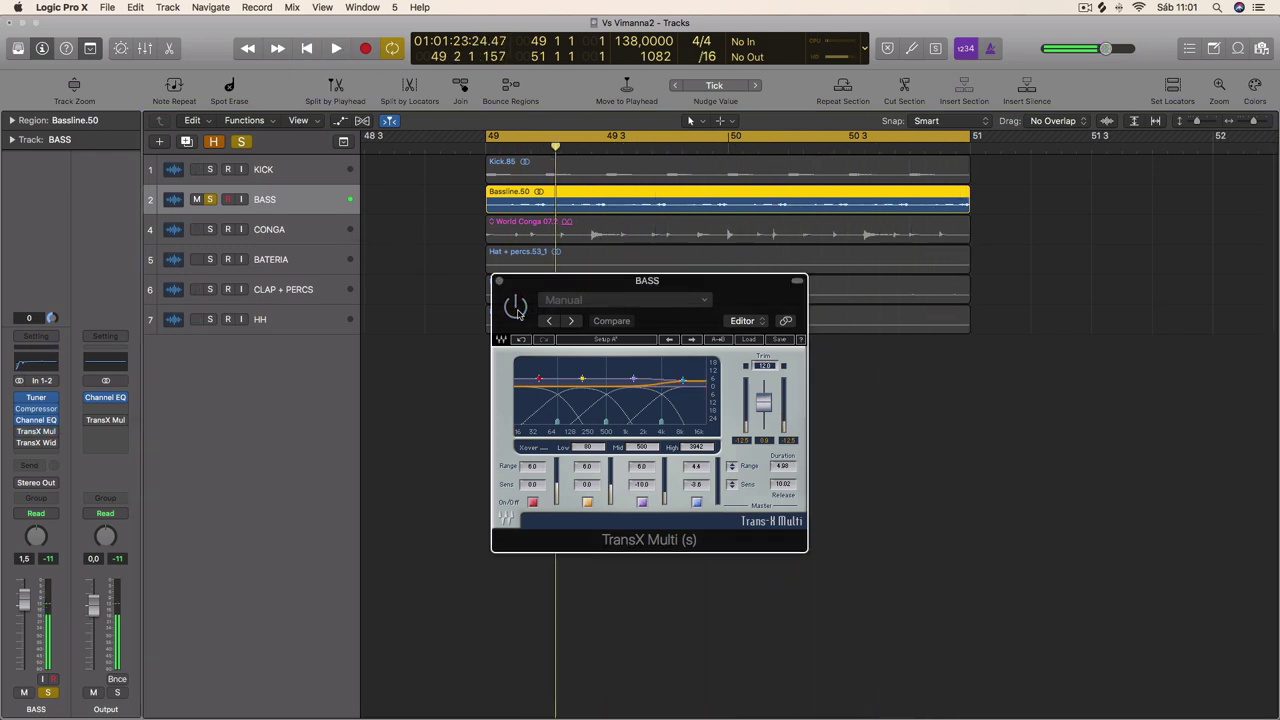
{"action": "key", "text": "space"}
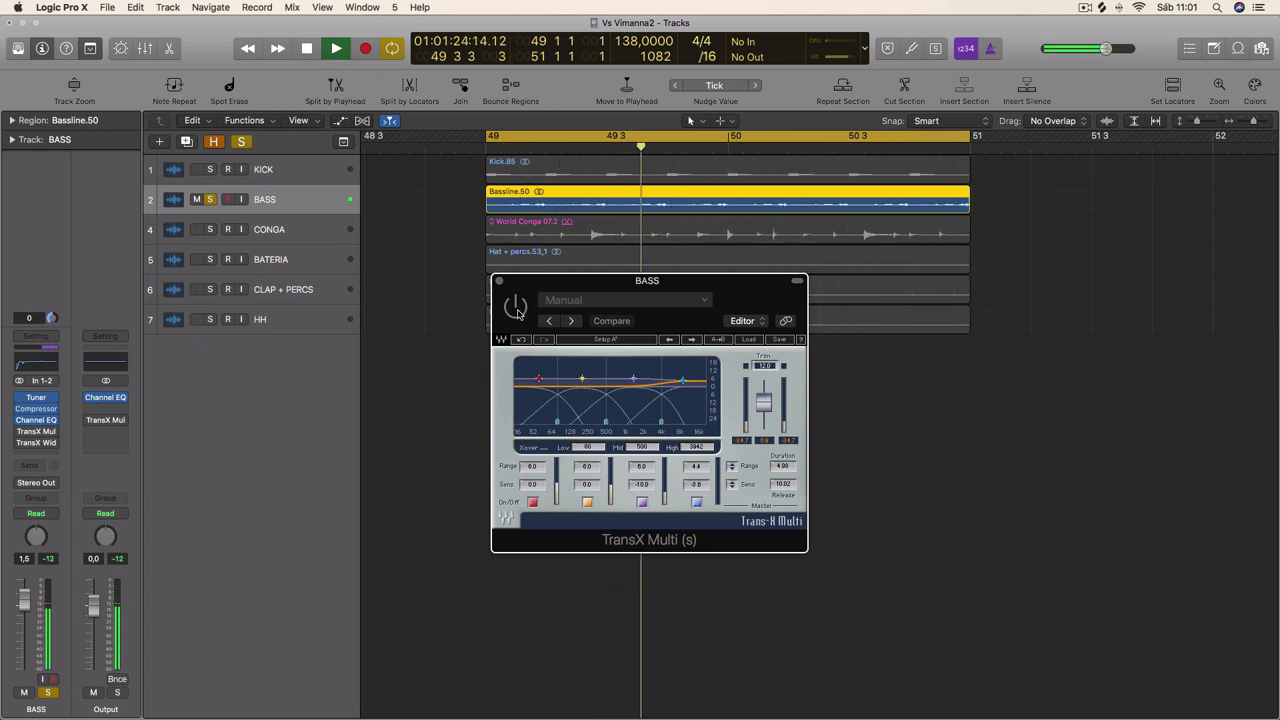
{"action": "key", "text": "space"}
{"action": "left_click", "coordinate": [516, 308]}
{"action": "key", "text": "space"}
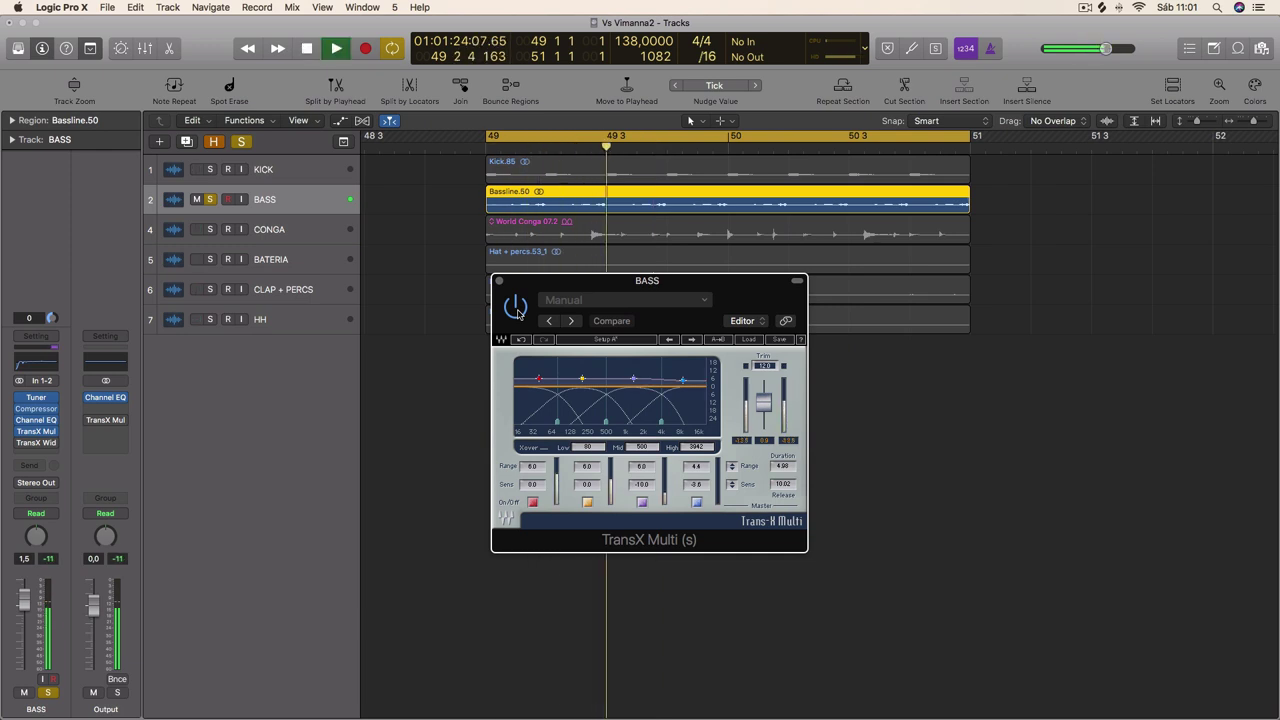
{"action": "key", "text": "space"}
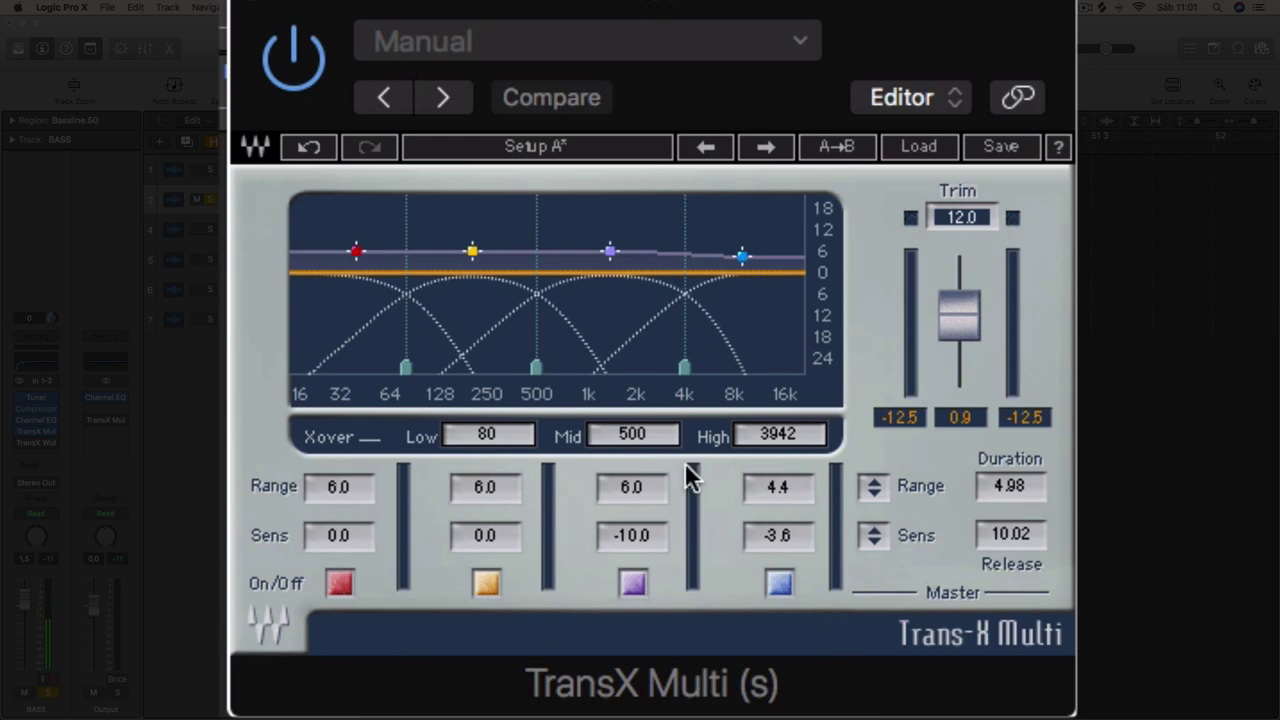
Step: Raise the high band's Range to 6.4 and its Sens to 5.6 in TransX Multi on the bass
{"action": "left_click_drag", "start_coordinate": [785, 484], "coordinate": [785, 462]}
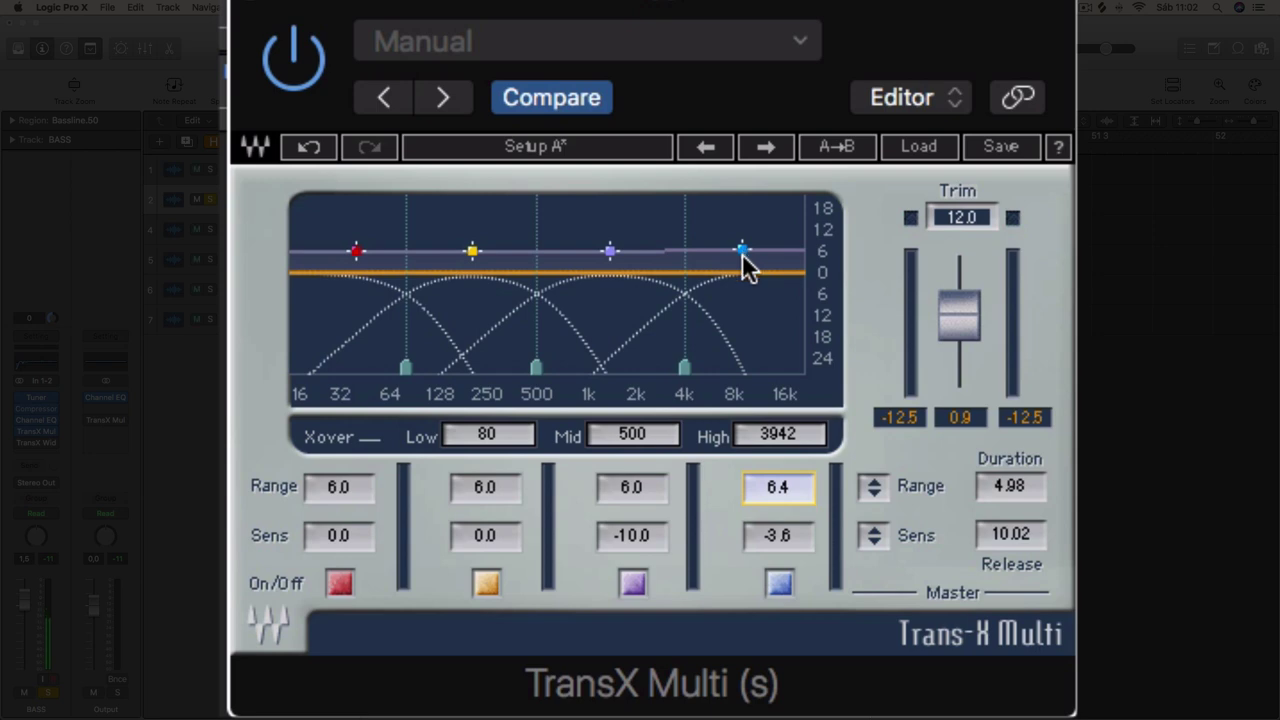
{"action": "left_click_drag", "start_coordinate": [800, 551], "coordinate": [800, 526]}
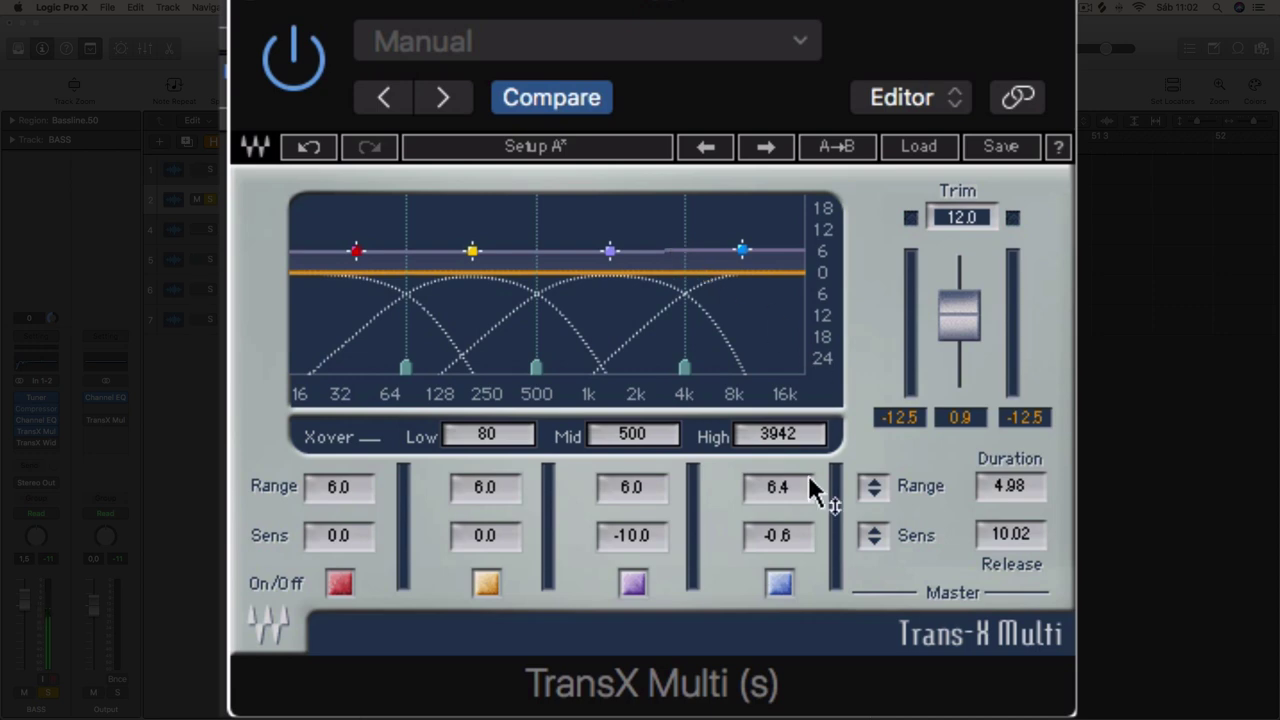
{"action": "left_click", "coordinate": [793, 535]}
{"action": "type", "text": "1.4"}
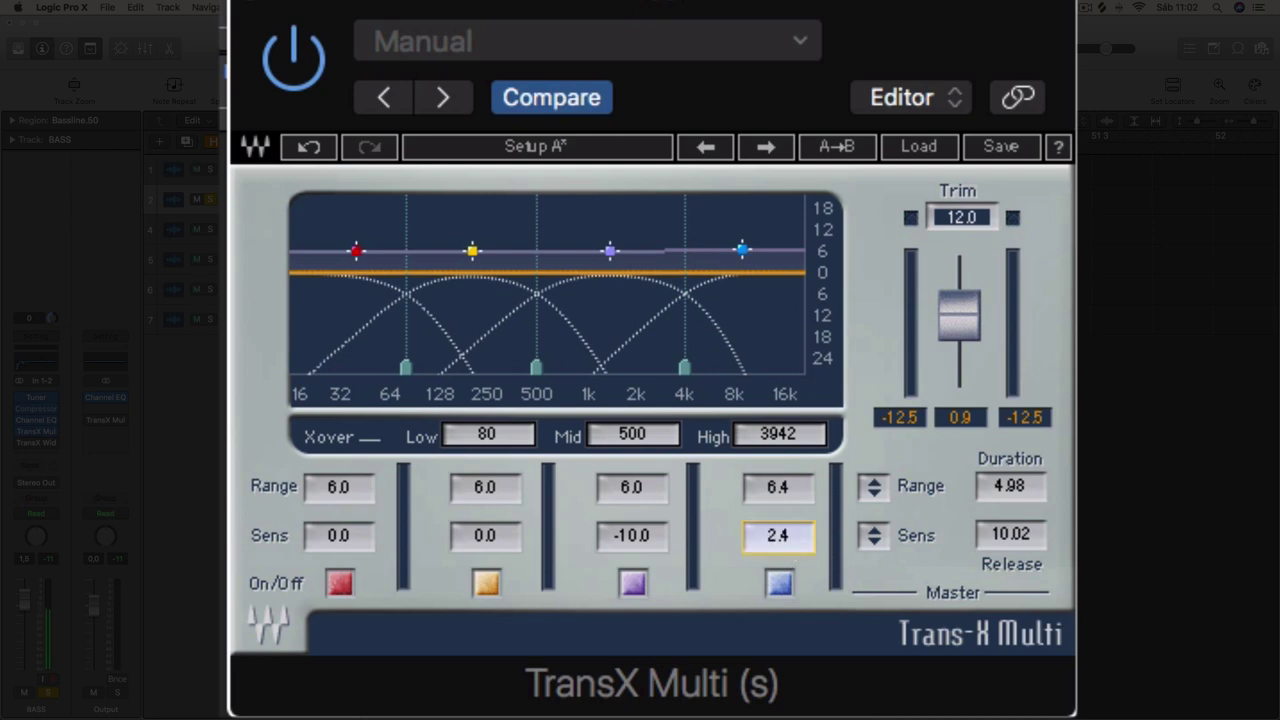
{"action": "left_click_drag", "start_coordinate": [793, 535], "coordinate": [793, 507]}
{"action": "mouse_move", "coordinate": [791, 545]}
{"action": "left_mouse_down"}
{"action": "mouse_move", "coordinate": [791, 523]}
{"action": "mouse_move", "coordinate": [791, 580]}
{"action": "mouse_move", "coordinate": [791, 543]}
{"action": "left_mouse_up"}
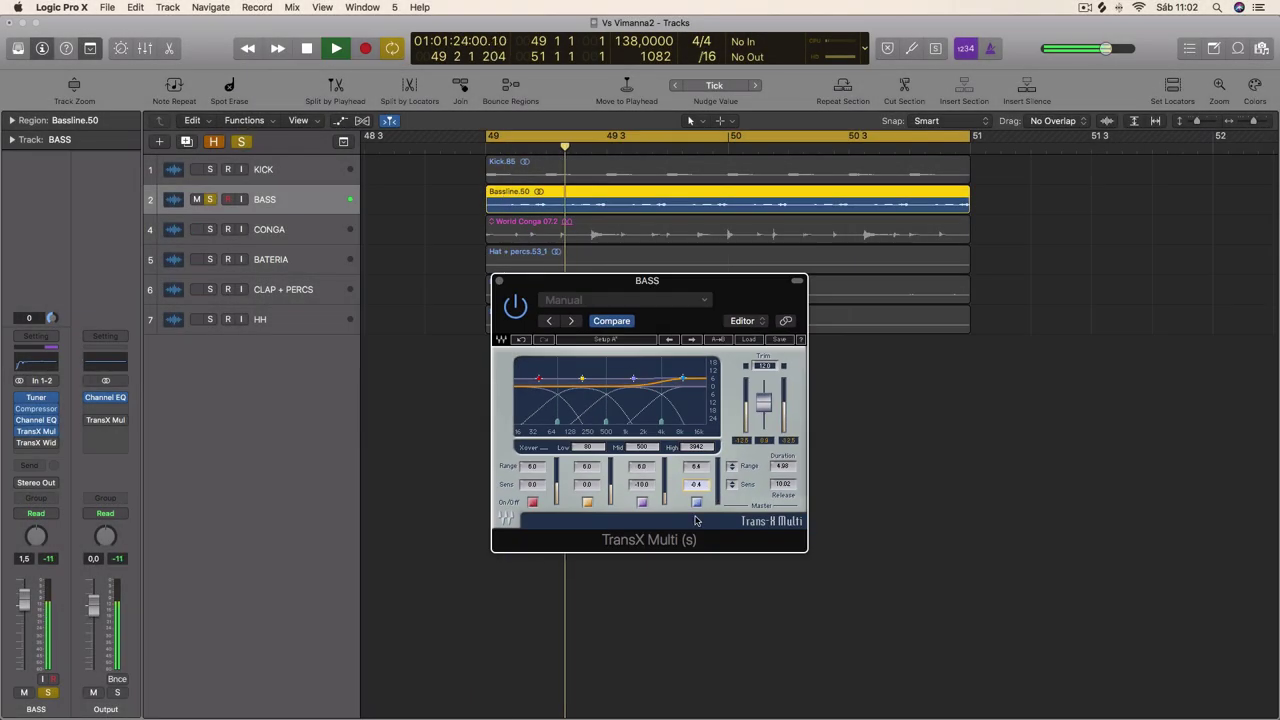
{"action": "mouse_move", "coordinate": [695, 484]}
{"action": "left_mouse_down"}
{"action": "mouse_move", "coordinate": [695, 456]}
{"action": "mouse_move", "coordinate": [693, 487]}
{"action": "left_mouse_up"}
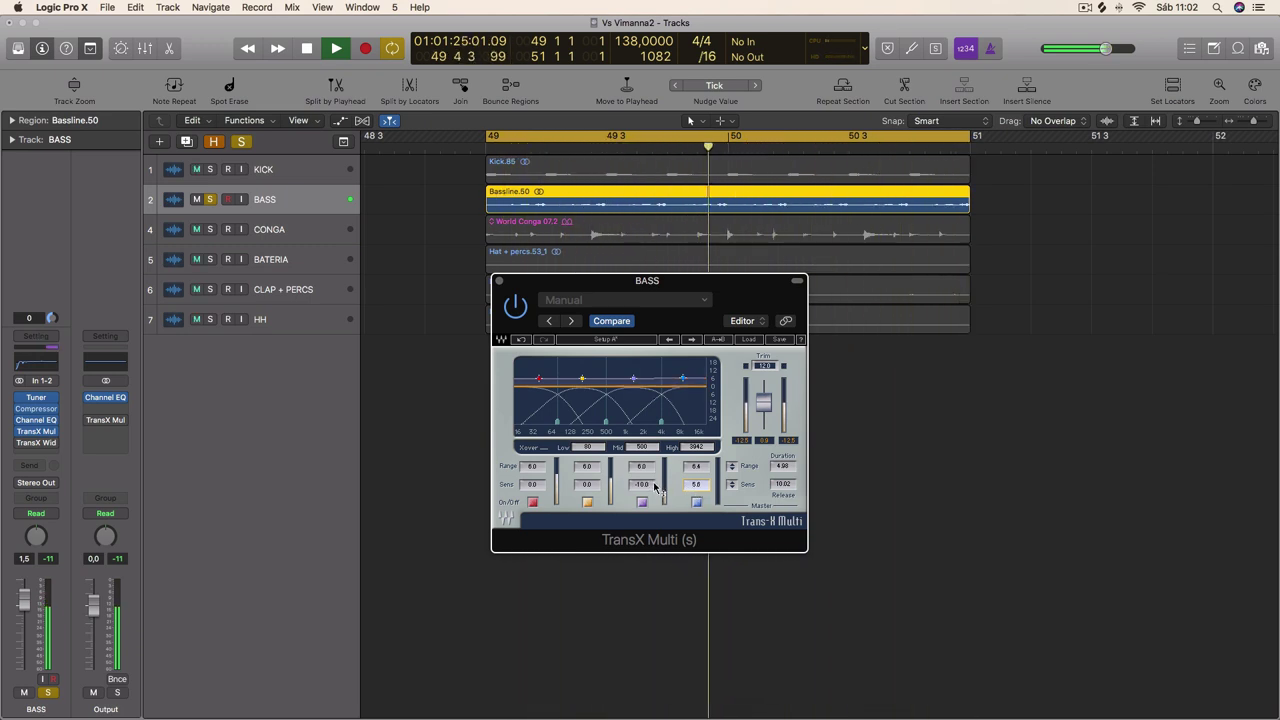
Step: Bypass and re-enable TransX Multi during playback to compare the bass with and without it, ending with it enabled
{"action": "left_click", "coordinate": [515, 306]}
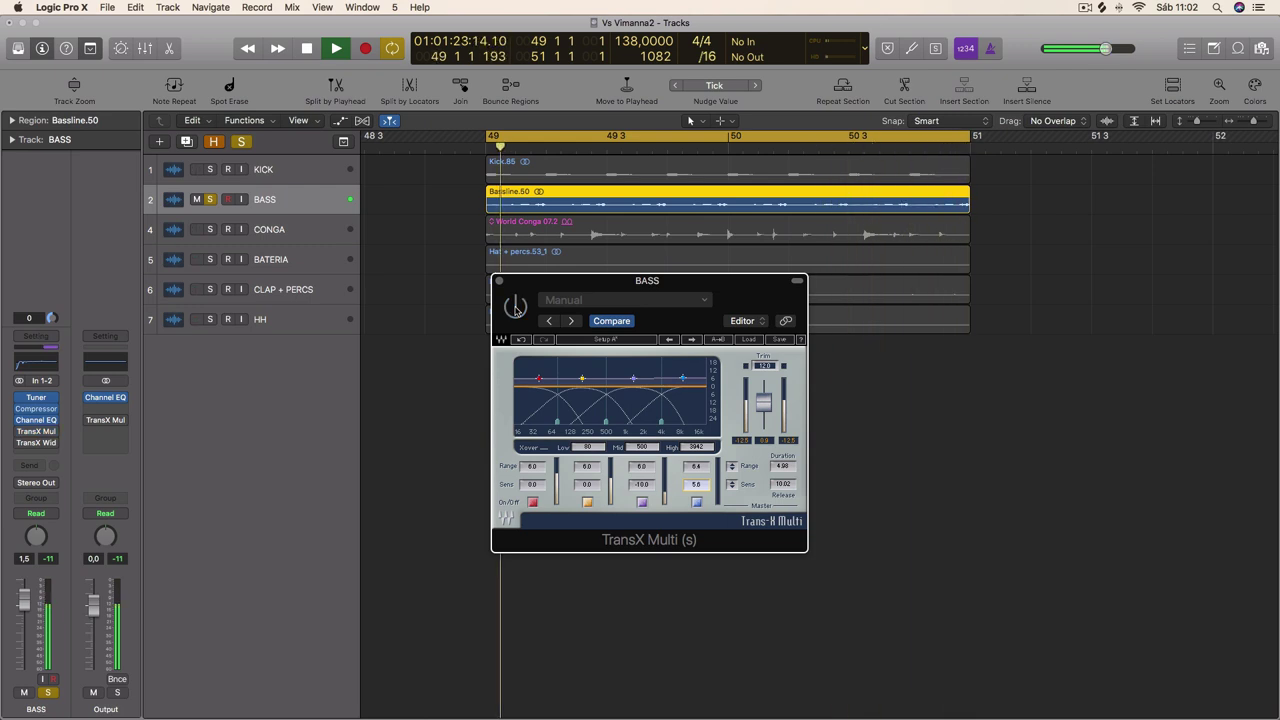
{"action": "key", "text": "space"}
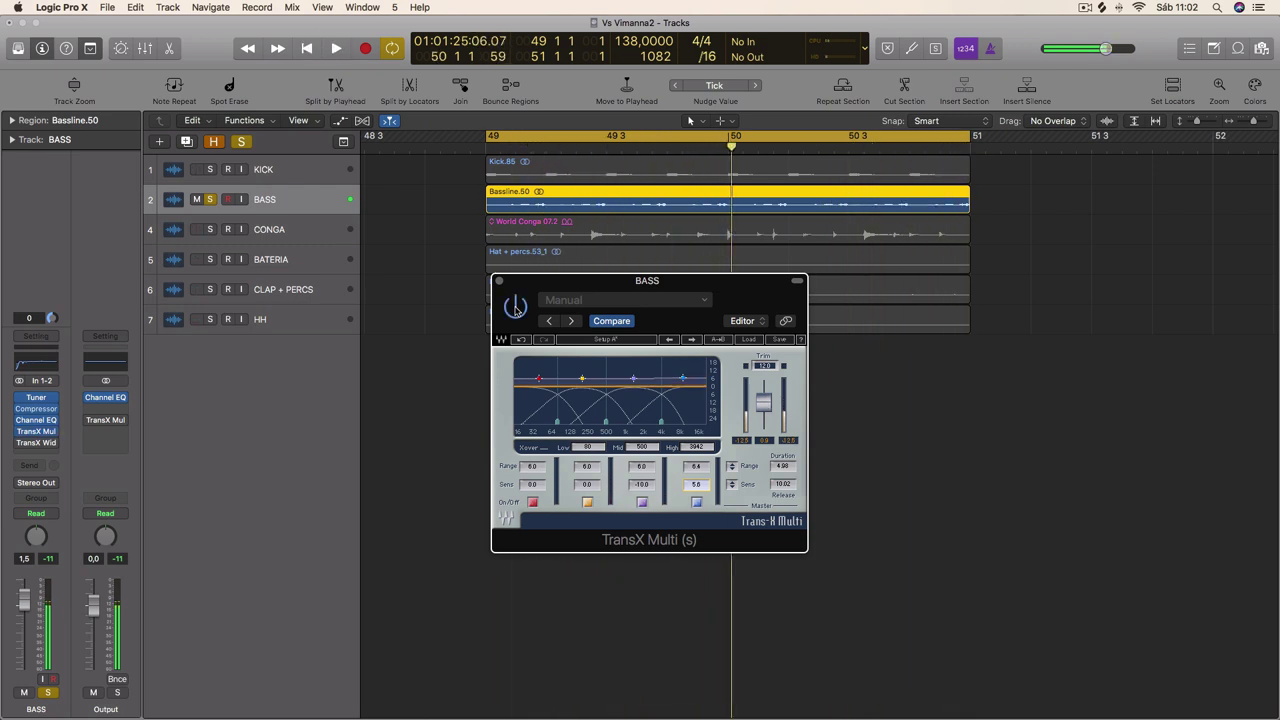
{"action": "left_click", "coordinate": [515, 306]}
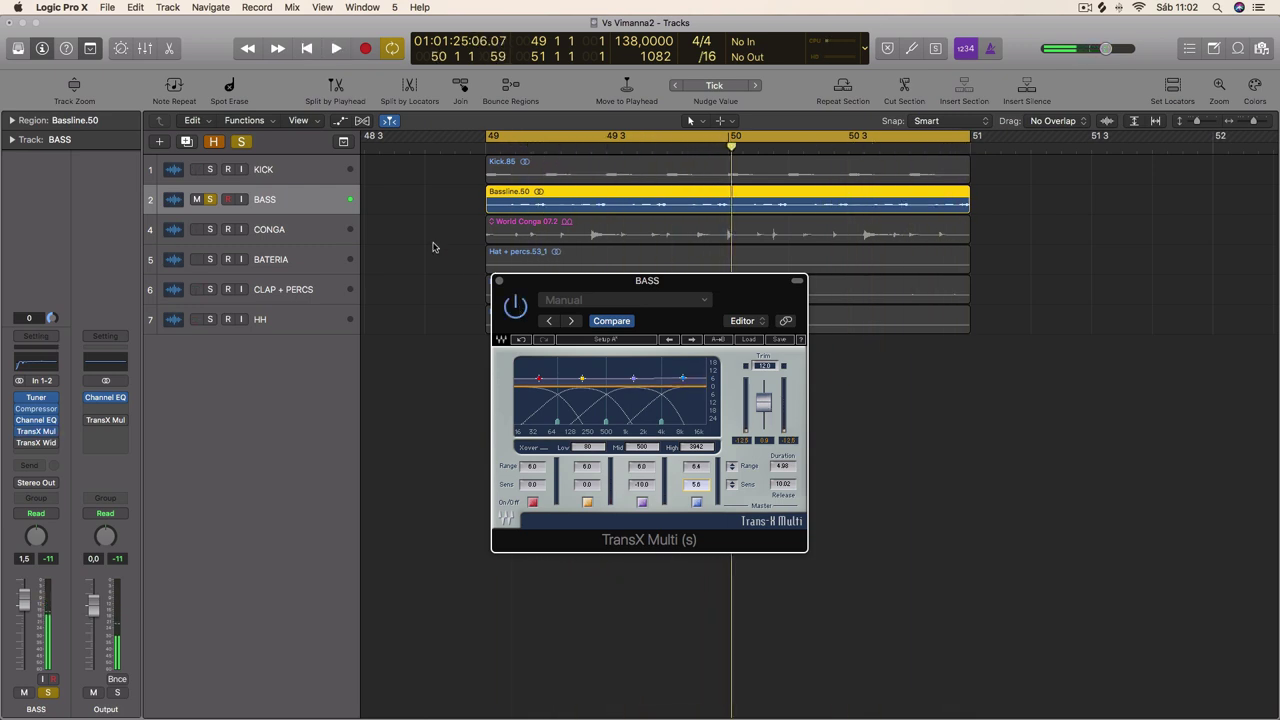
Step: Solo the KICK track together with BASS and play both tracks
{"action": "left_click", "coordinate": [210, 169]}
{"action": "key", "text": "space"}
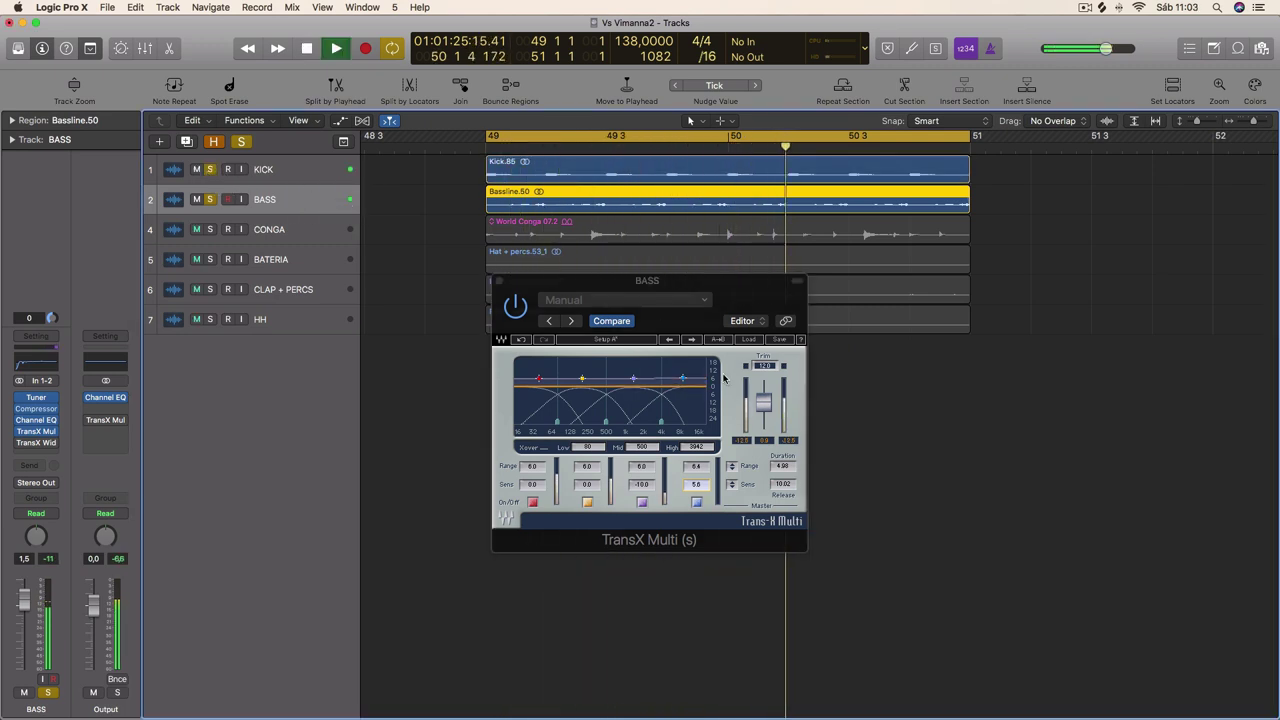
{"action": "key", "text": "space"}
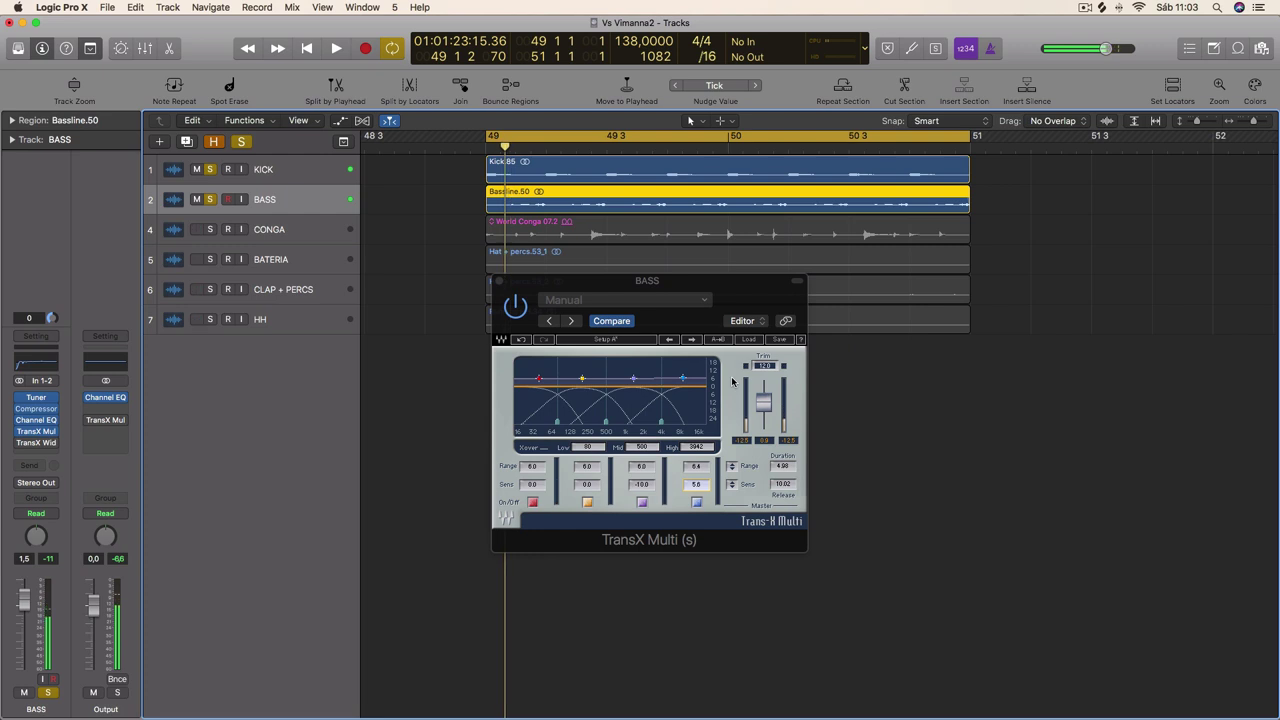
Step: Set the high band's Sens to 5.3 and Range to 2.1 while auditioning kick and bass
{"action": "left_click", "coordinate": [698, 484]}
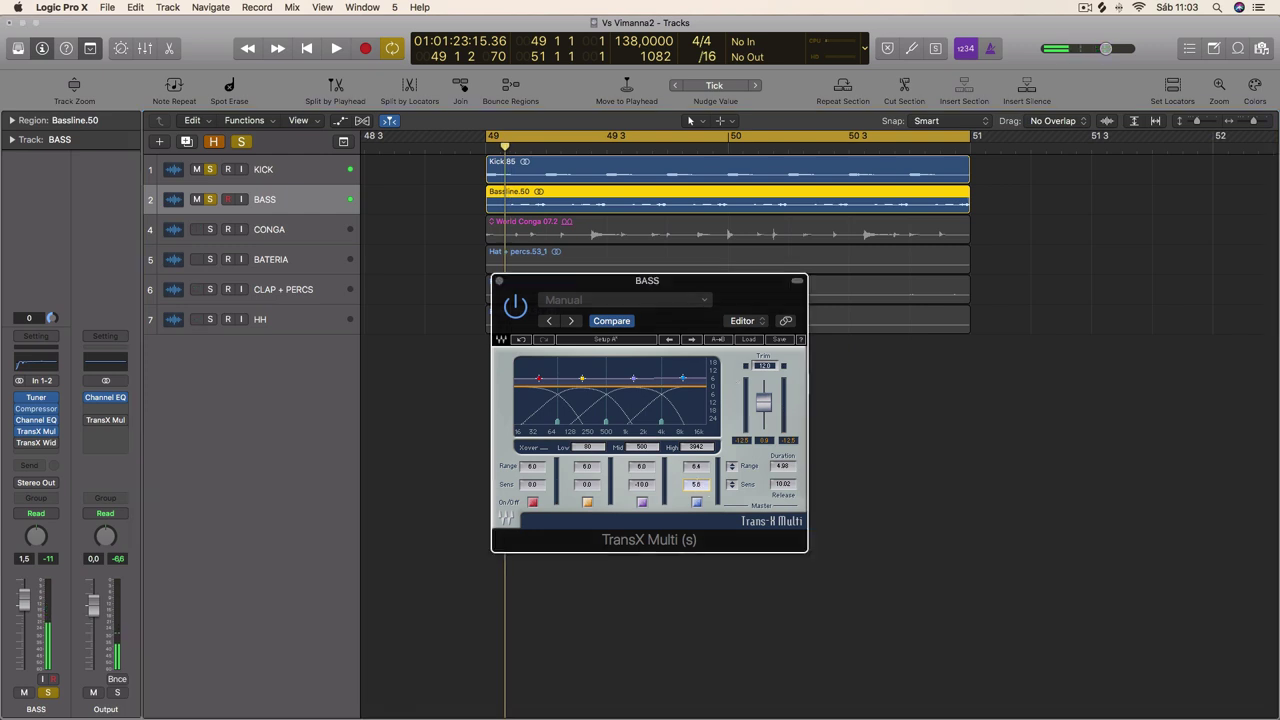
{"action": "key", "text": "space"}
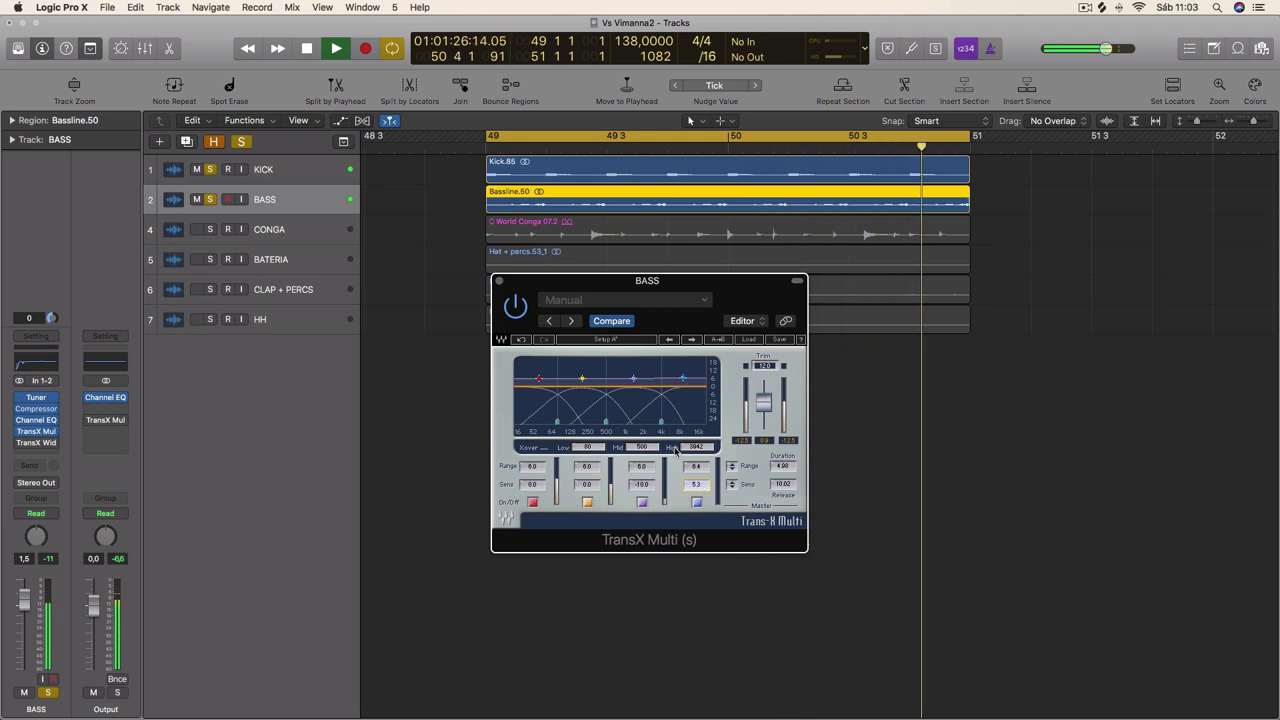
{"action": "key", "text": "space"}
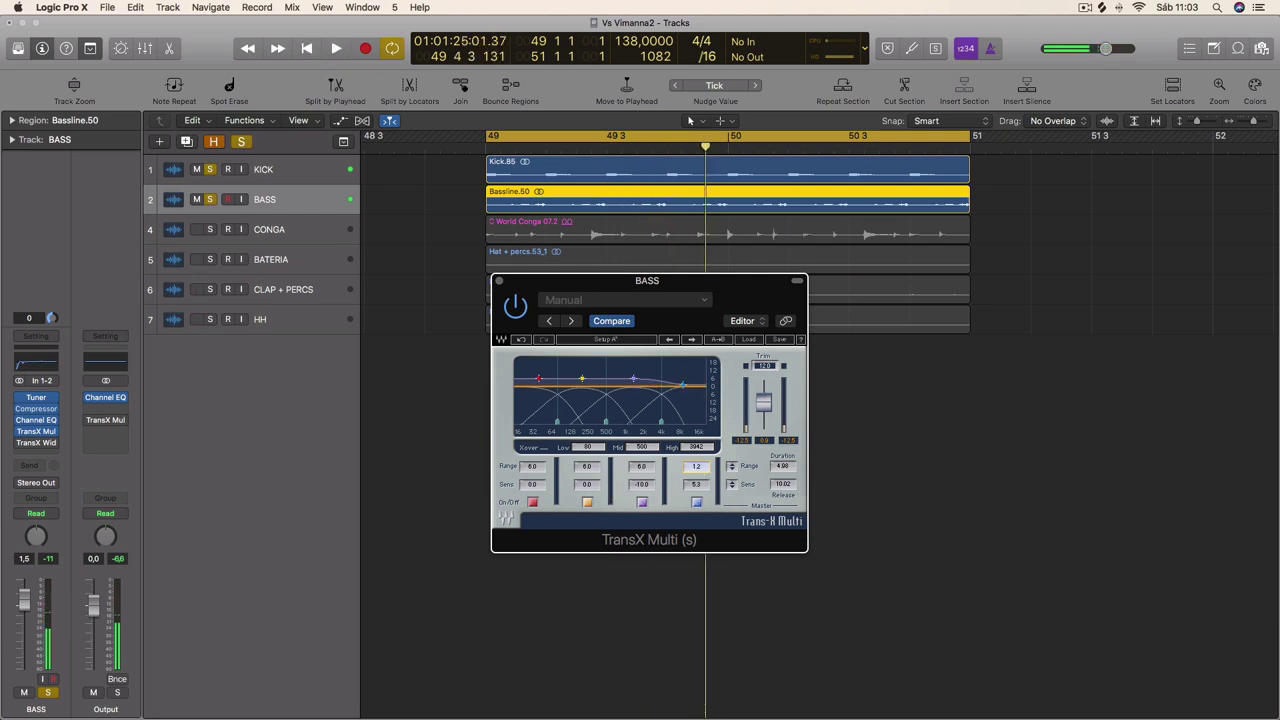
{"action": "key", "text": "space"}
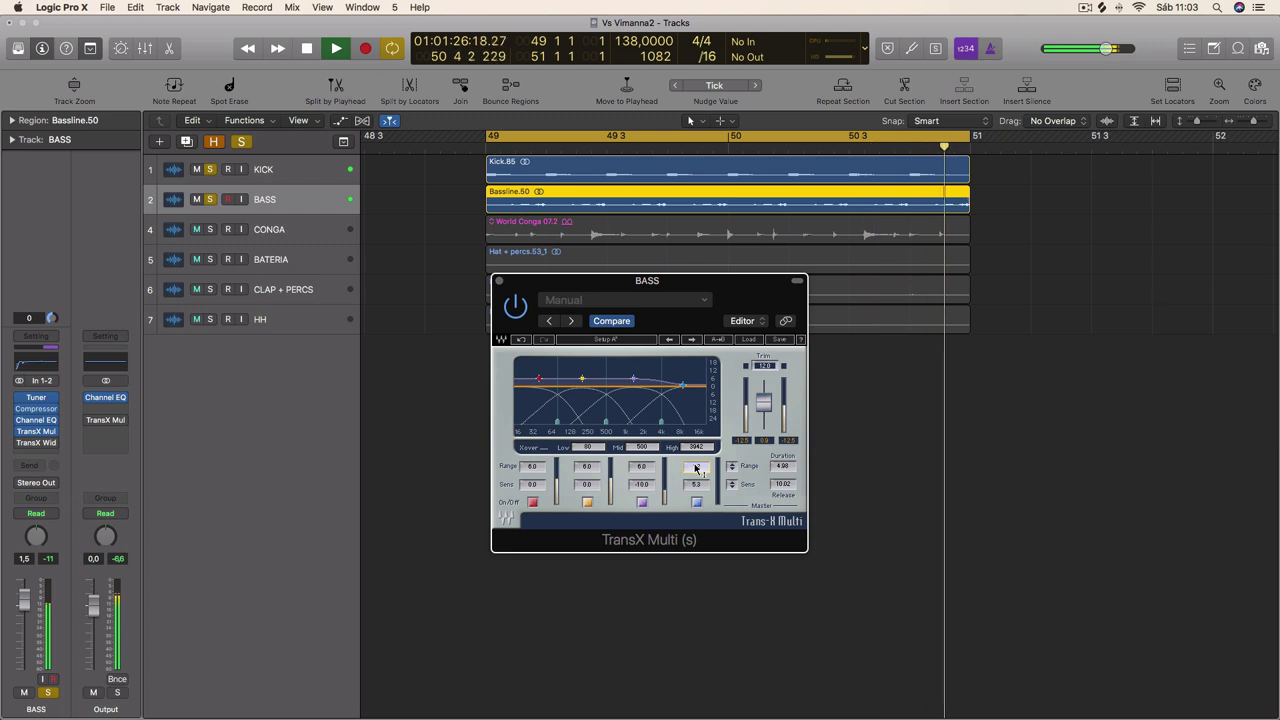
{"action": "key", "text": "space"}
Step: Set the third (purple) band's Sens to -1.2 while listening to kick and bass together
{"action": "key", "text": "space"}
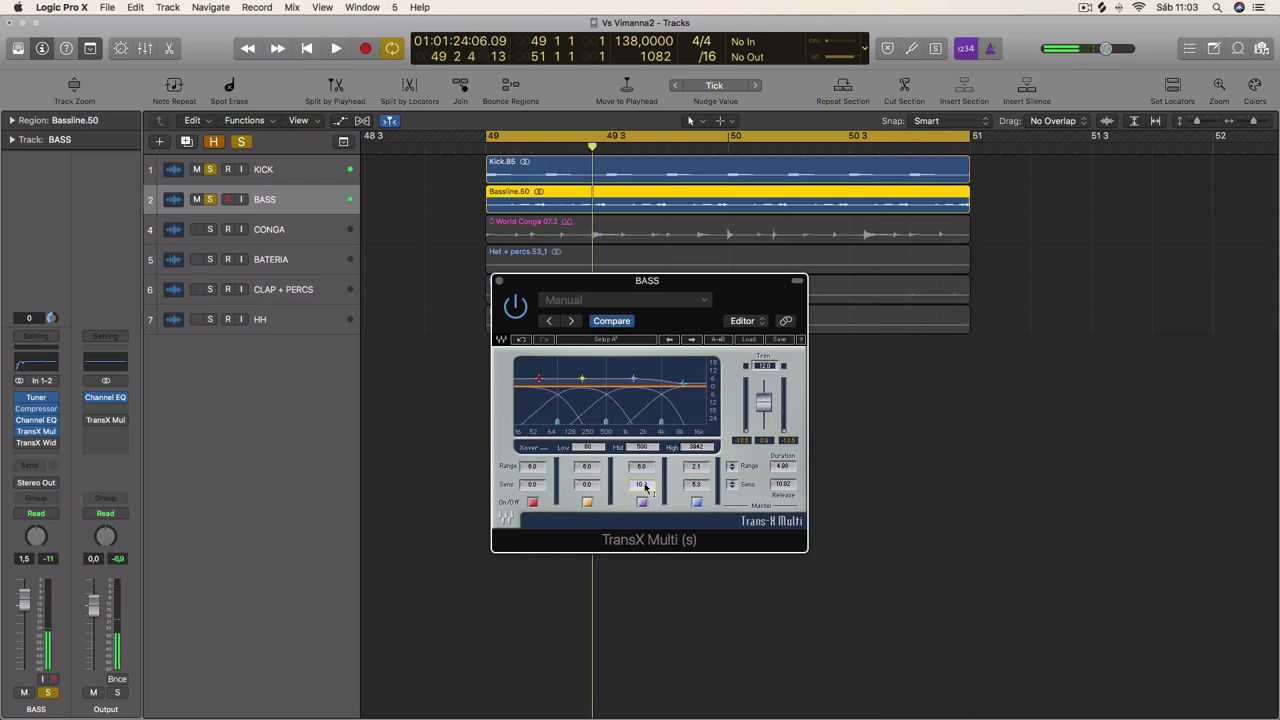
{"action": "key", "text": "space"}
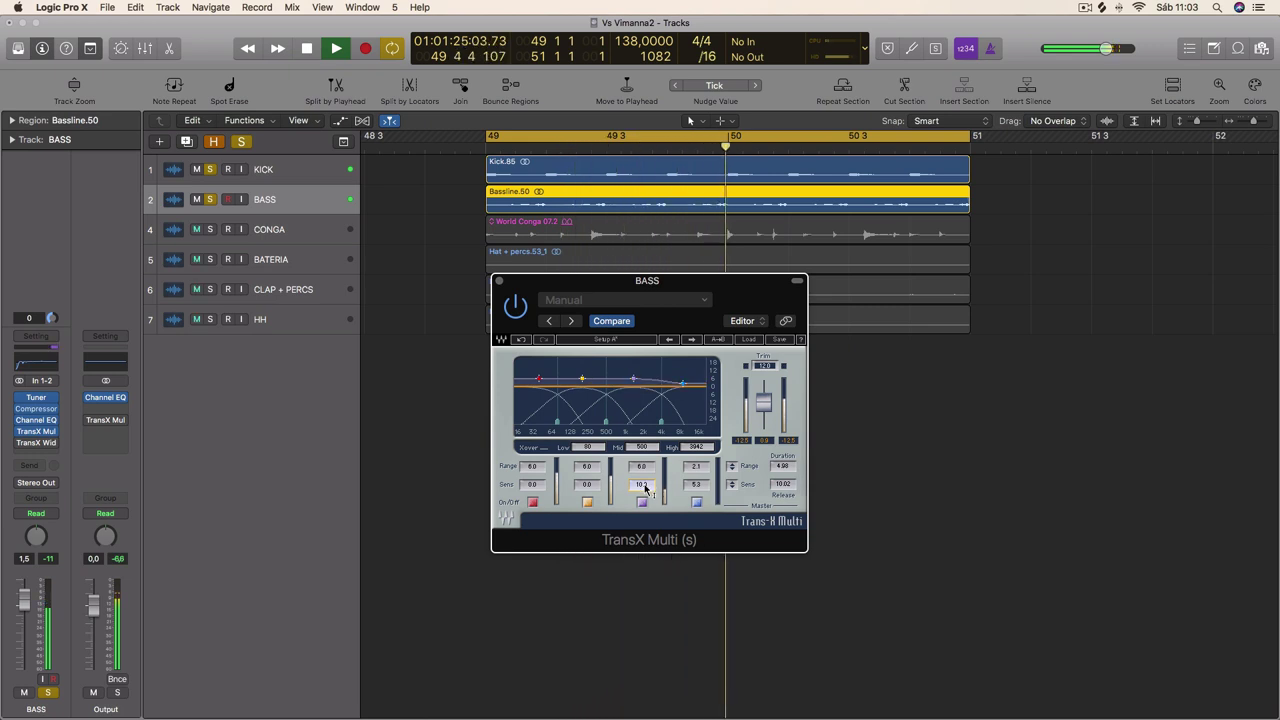
{"action": "left_click_drag", "start_coordinate": [645, 488], "coordinate": [645, 558]}
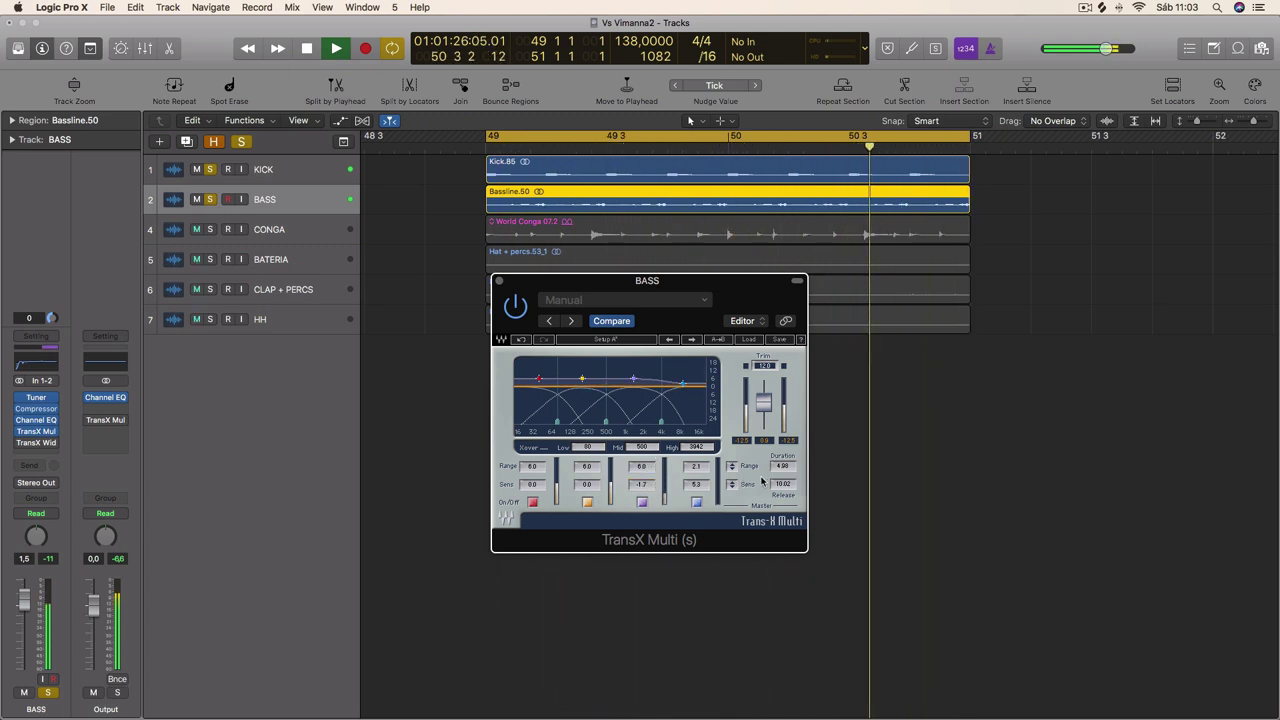
Step: Set the bass plug-in's master Duration to 2.93 and Release to 2.85, and close its window
{"action": "key", "text": "space"}
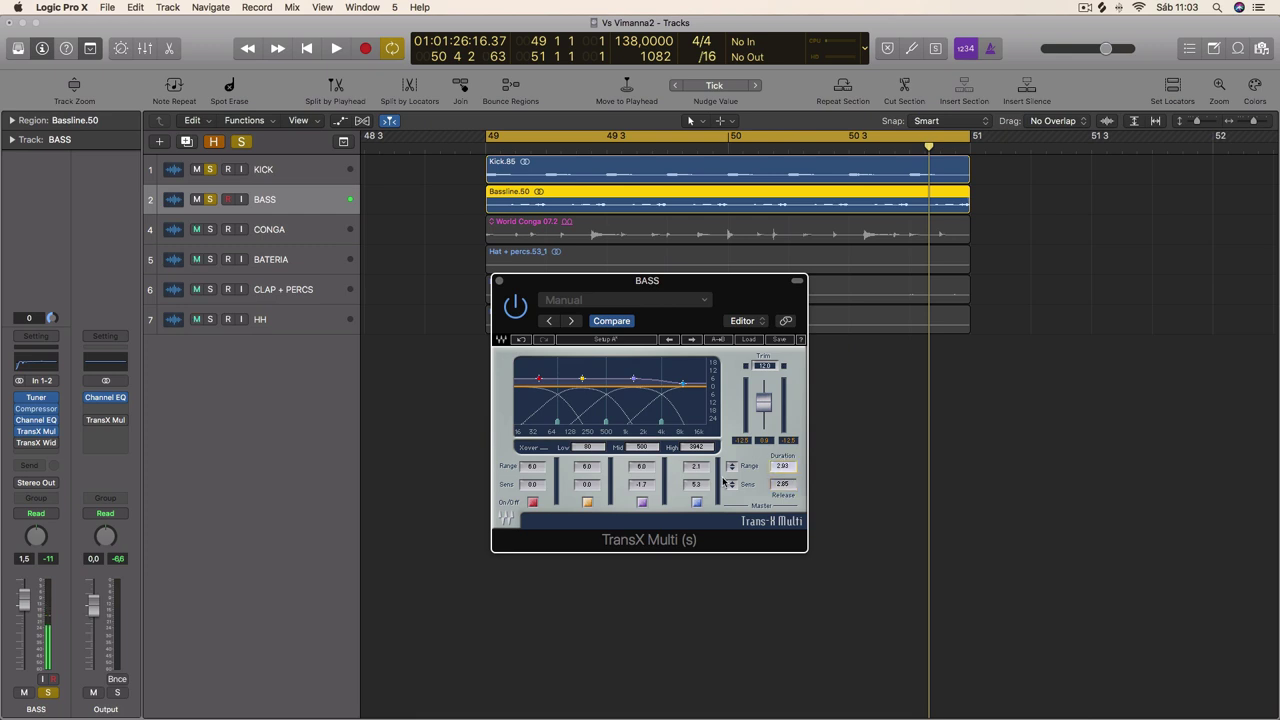
{"action": "left_click", "coordinate": [499, 281]}
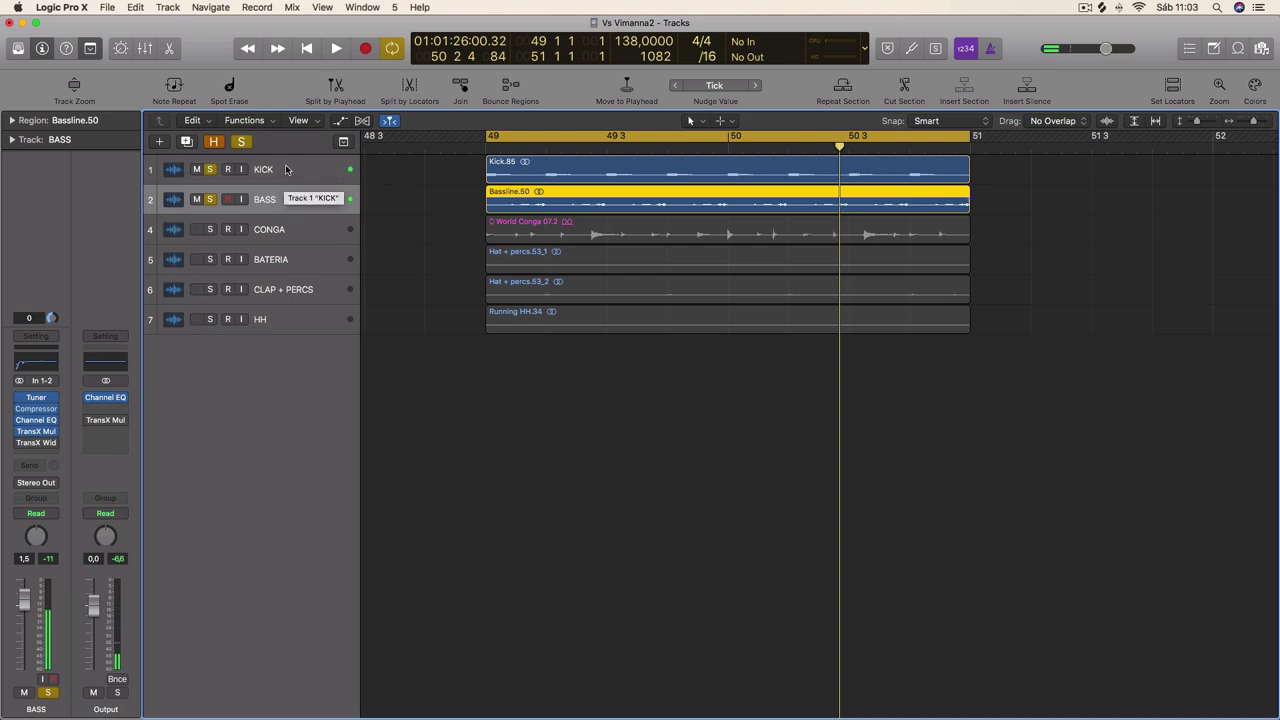
Step: Open TransX Multi on the KICK track and enable it while playing kick and bass together
{"action": "left_click", "coordinate": [223, 179]}
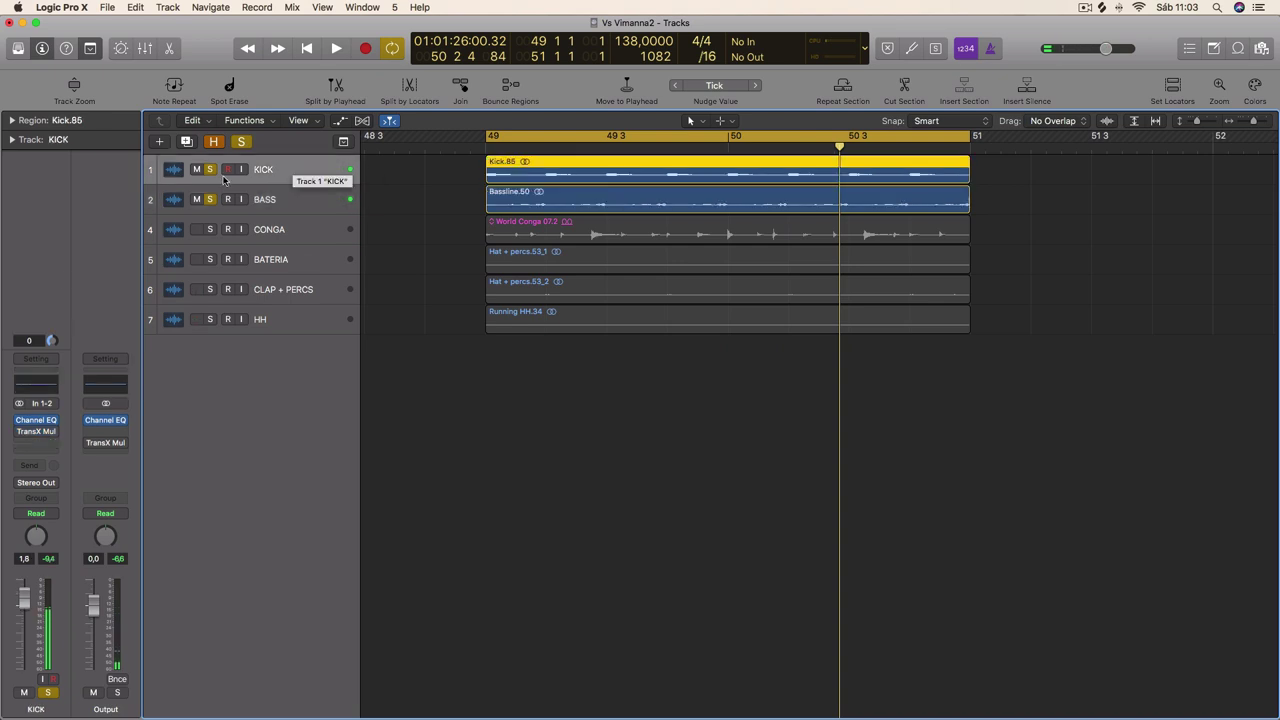
{"action": "left_click", "coordinate": [33, 432]}
{"action": "left_click_drag", "start_coordinate": [343, 149], "coordinate": [689, 181]}
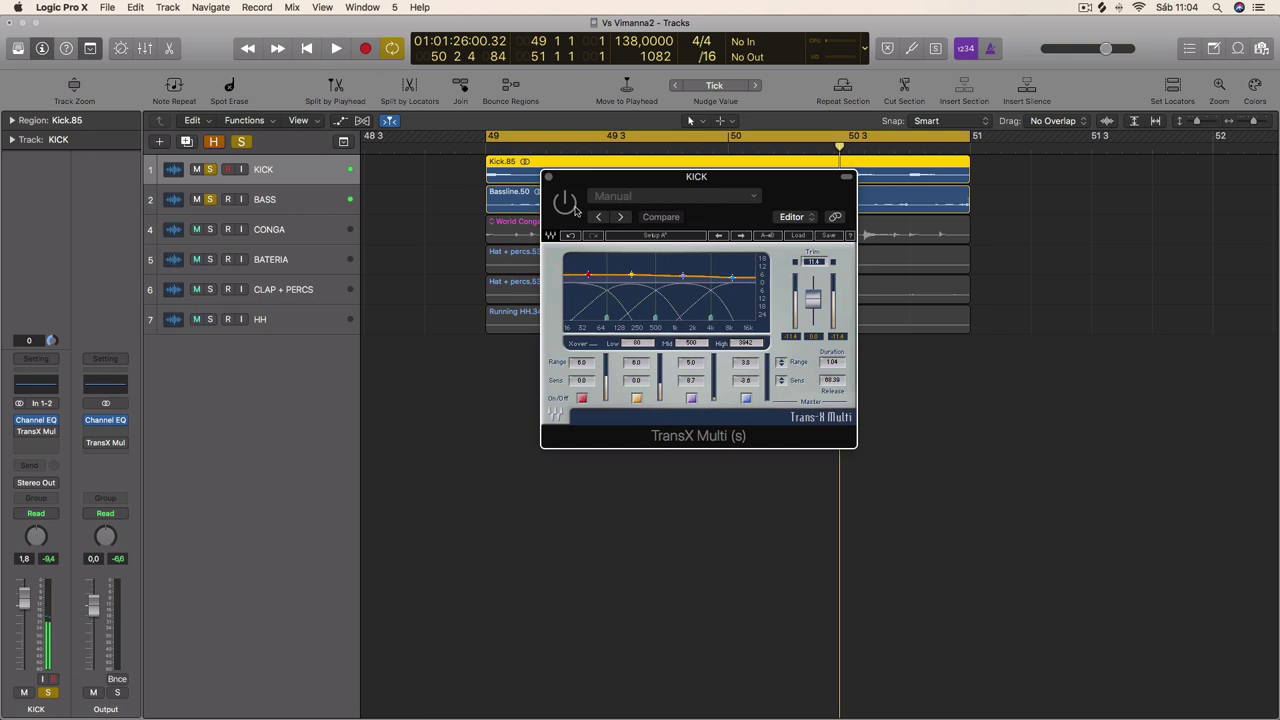
{"action": "key", "text": "space"}
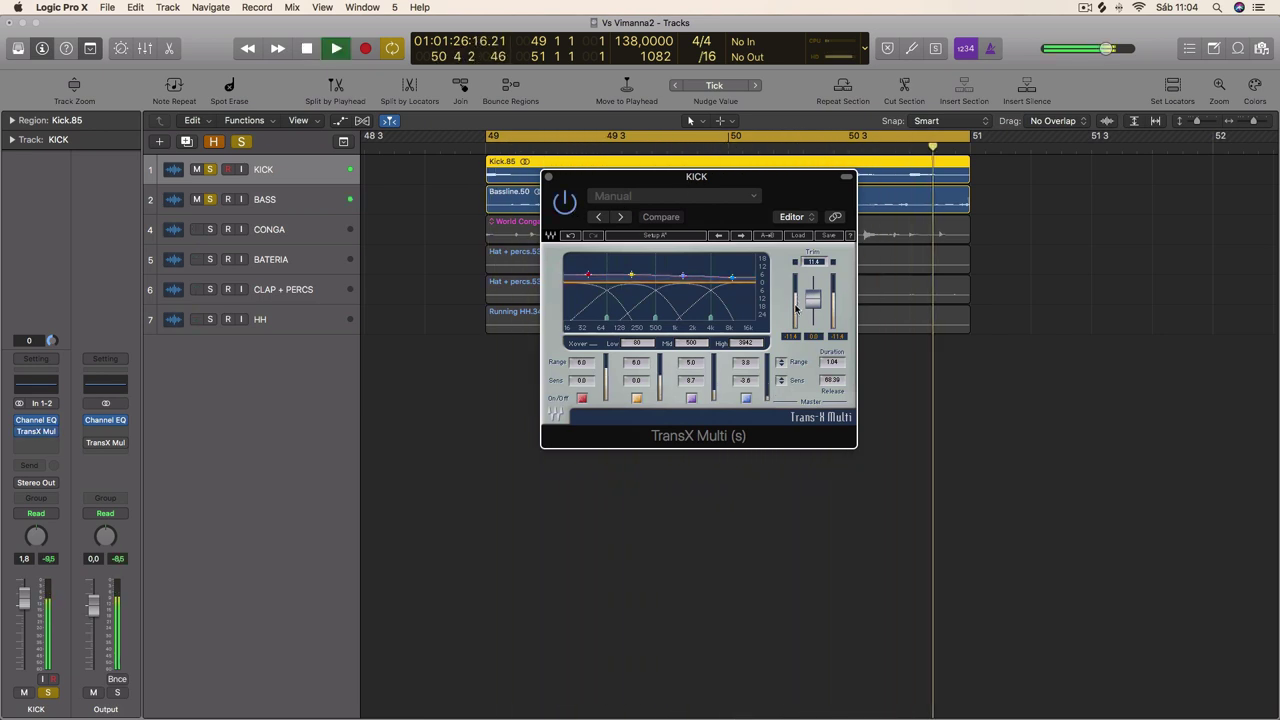
Step: Lower the kick's second and third band Range, set the high band to Range 1.4 and Sens -4.7, and close the plug-in
{"action": "key", "text": "space"}
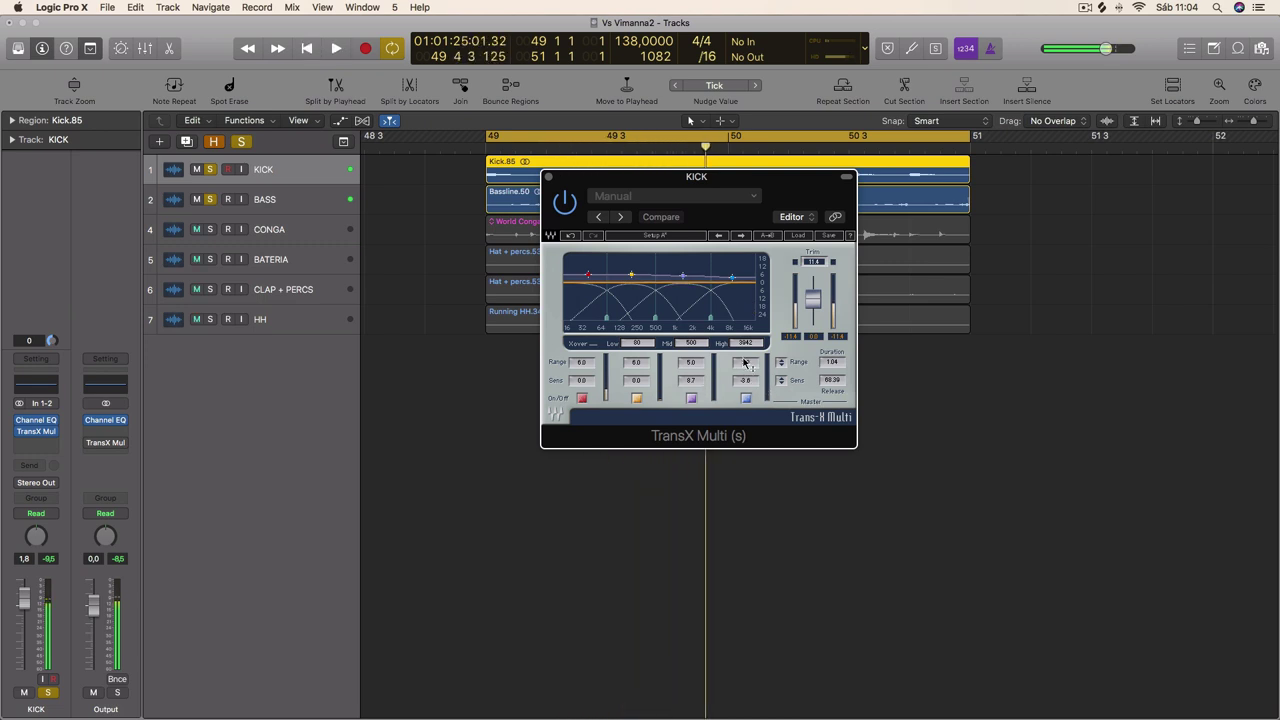
{"action": "key", "text": "space"}
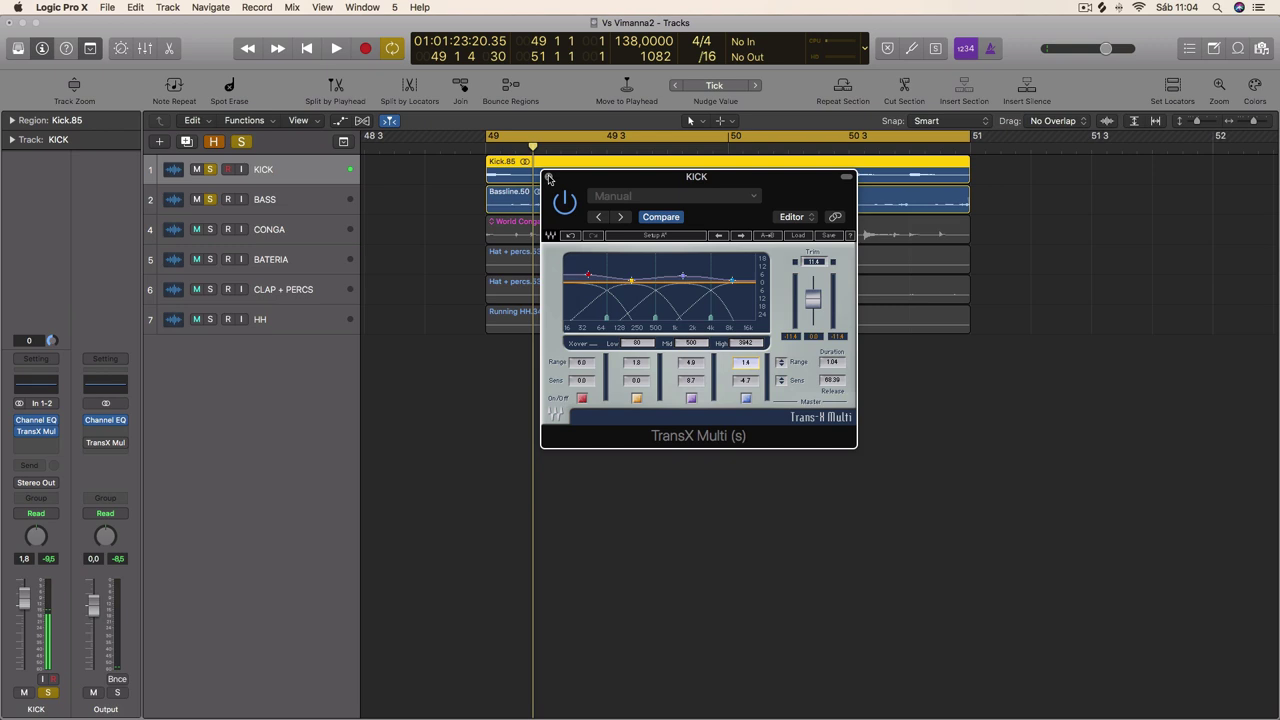
{"action": "left_click", "coordinate": [548, 178]}
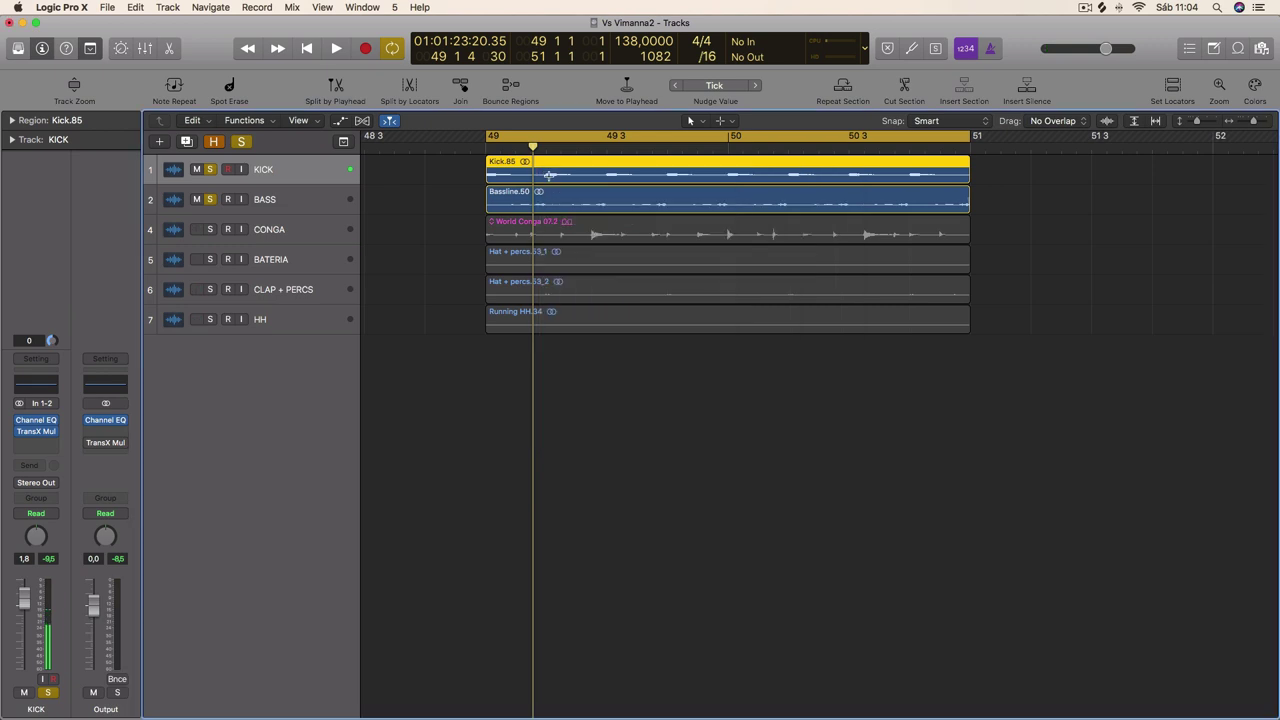
Step: Play the soloed kick and bass together to judge the adjusted transients
{"action": "left_click", "coordinate": [268, 229]}
{"action": "key", "text": "space"}
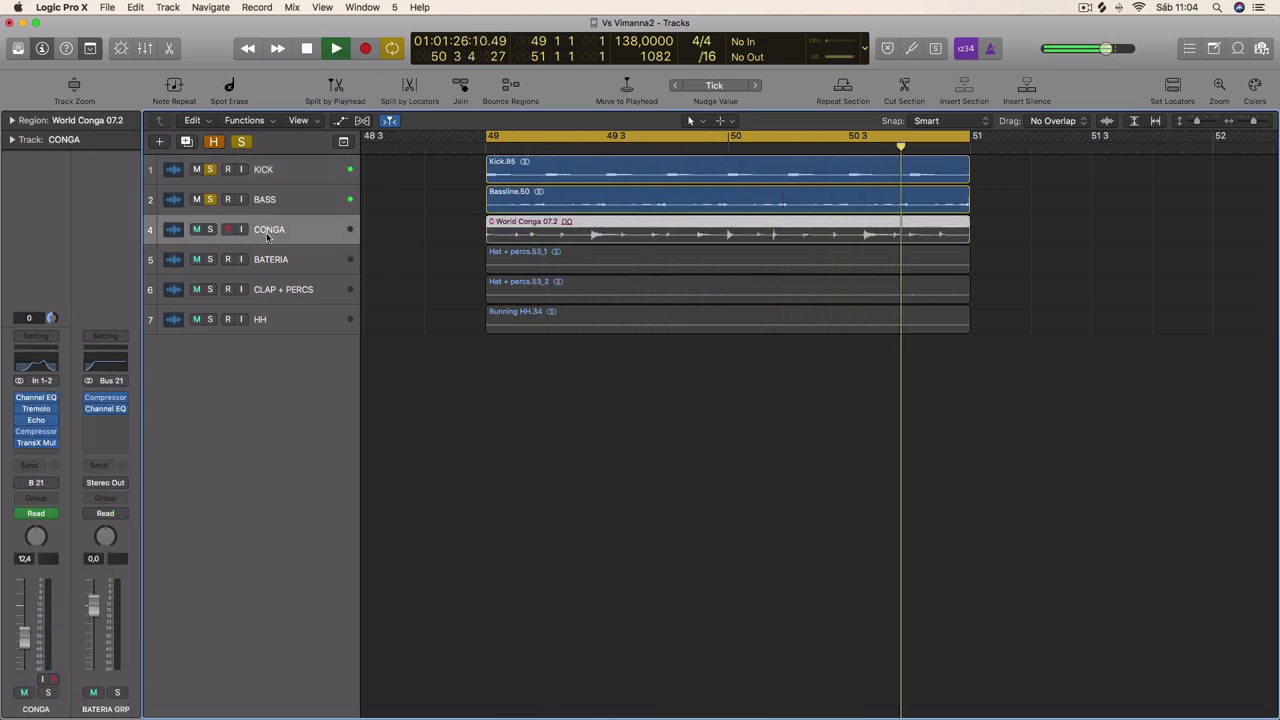
{"action": "key", "text": "space"}
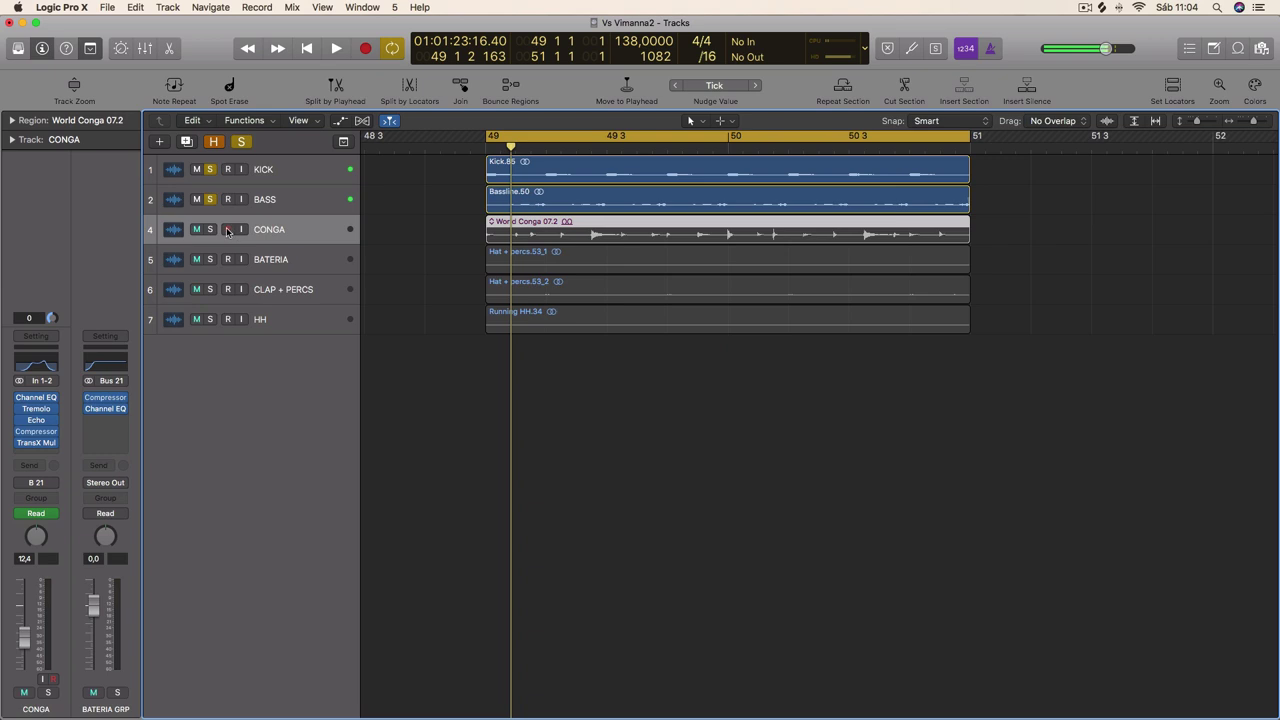
Step: Solo the BATERIA track along with kick and bass and play the three tracks together
{"action": "left_click", "coordinate": [296, 266]}
{"action": "key", "text": "s"}
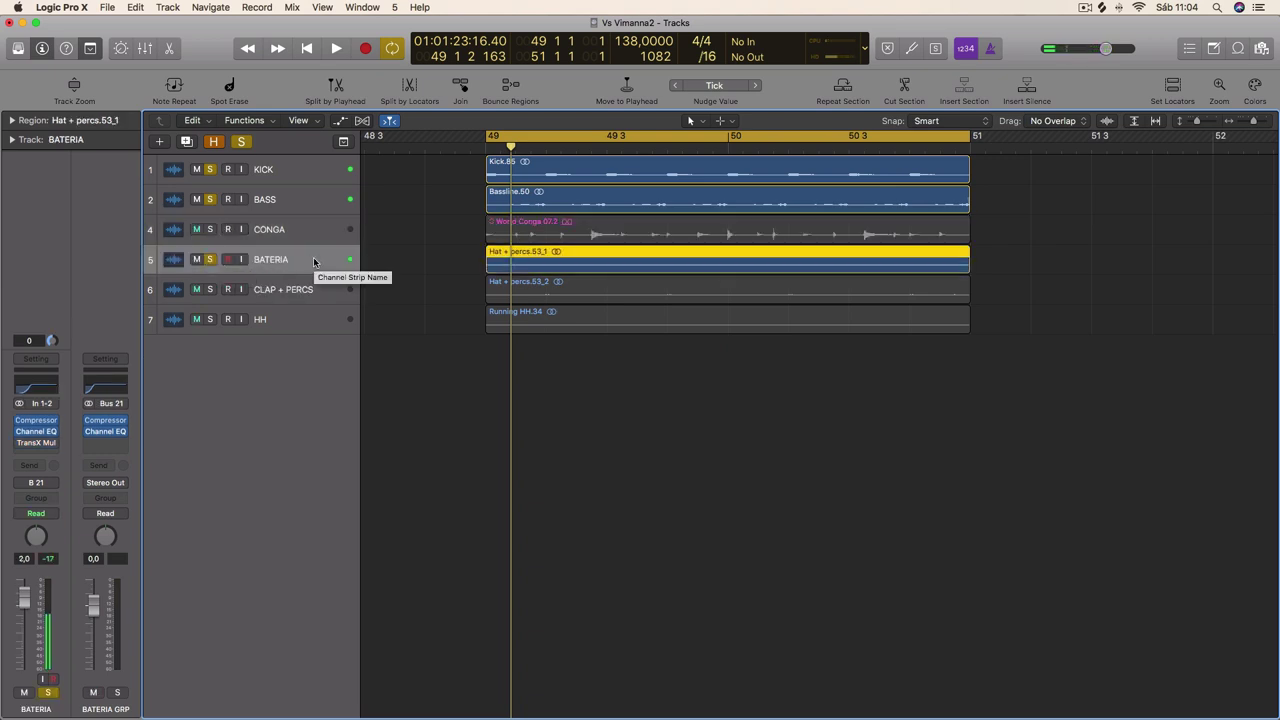
{"action": "key", "text": "space"}
{"action": "key", "text": "space"}
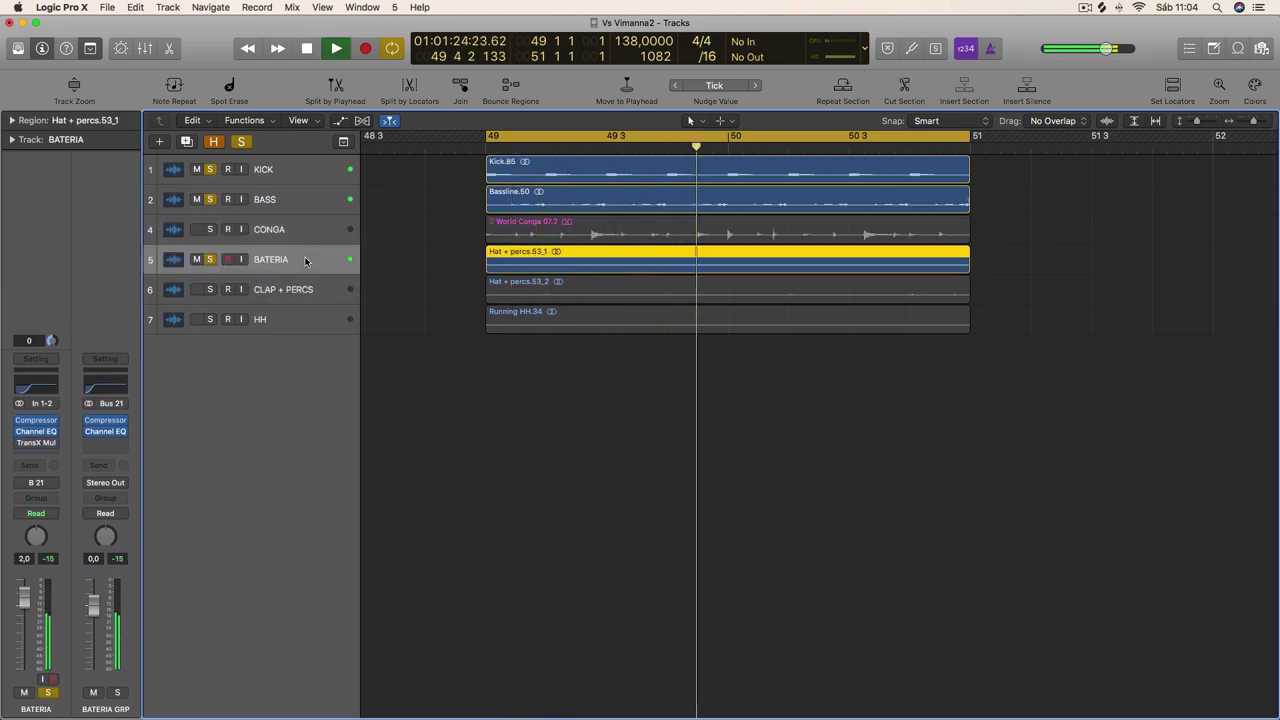
{"action": "key", "text": "space"}
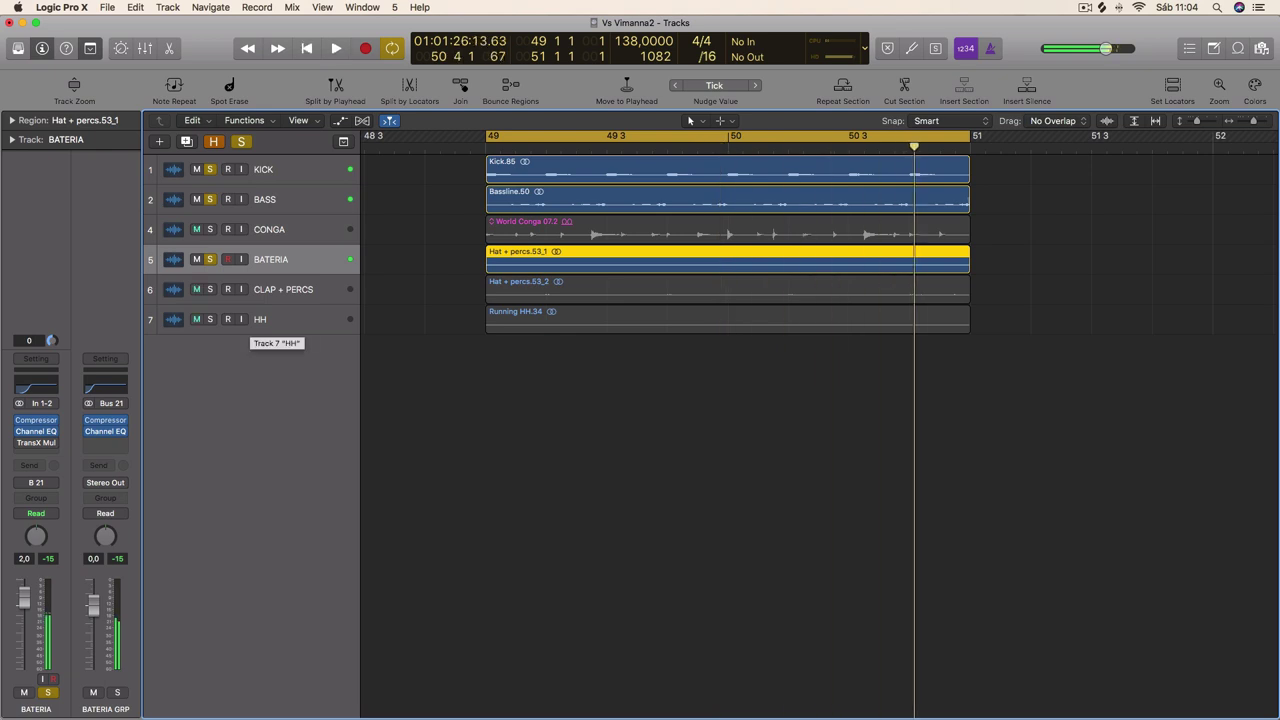
Step: Lower the BATERIA volume to -0.7 dB and play it with its TransX Multi opened and enabled
{"action": "left_click", "coordinate": [43, 441]}
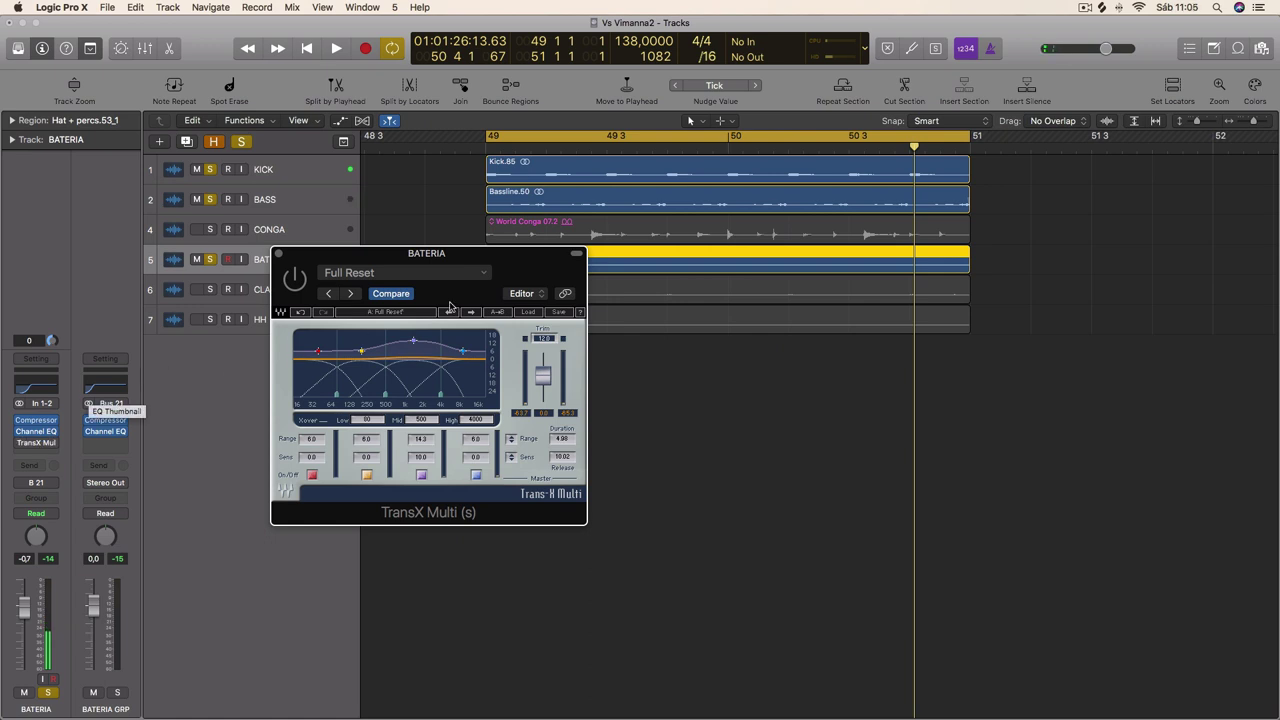
{"action": "left_click_drag", "start_coordinate": [425, 259], "coordinate": [661, 288]}
{"action": "key", "text": "space"}
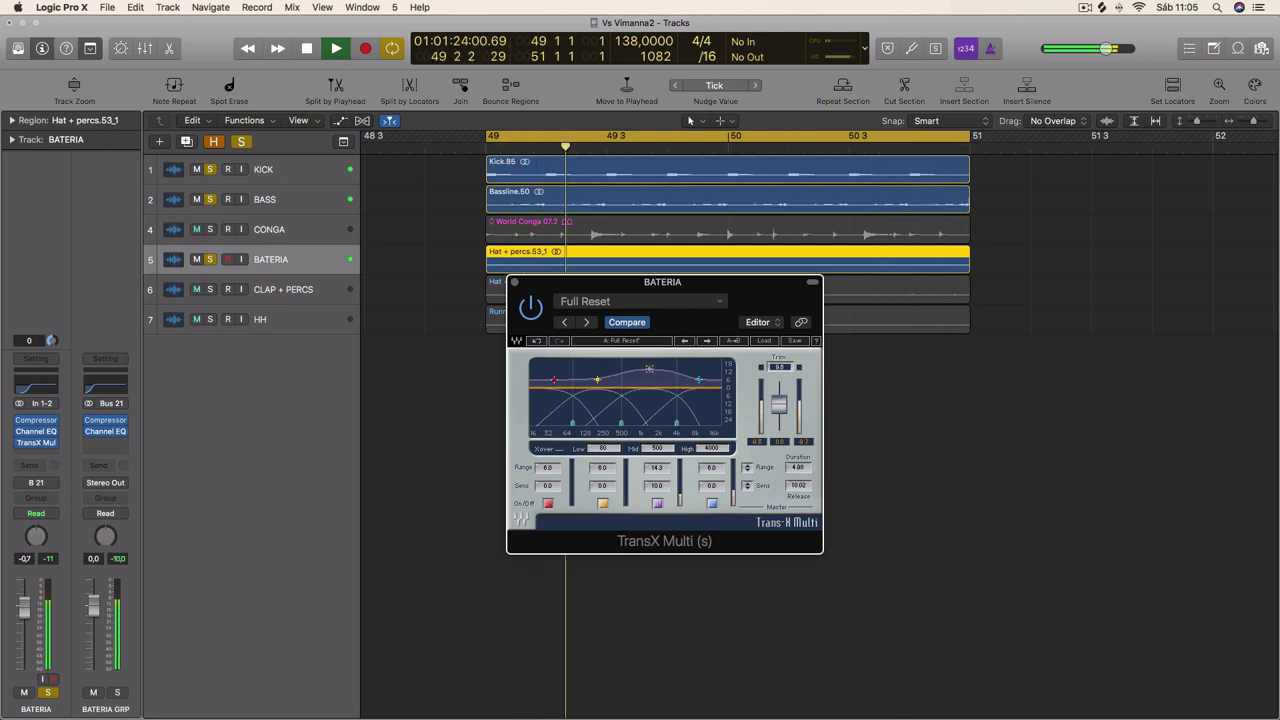
Step: Set the BATERIA plug-in's third band Range to 7.4 and high band Range to 2.0 while auditioning
{"action": "left_click_drag", "start_coordinate": [664, 469], "coordinate": [664, 505]}
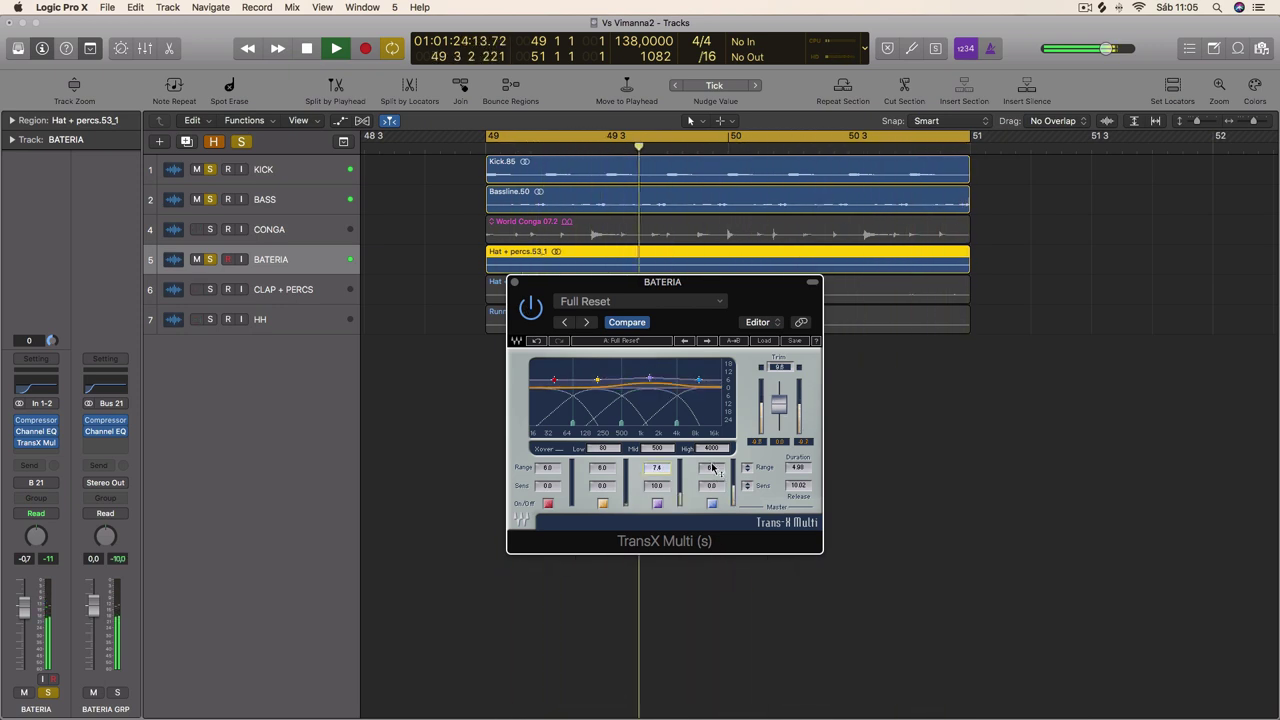
{"action": "left_click_drag", "start_coordinate": [712, 468], "coordinate": [711, 480]}
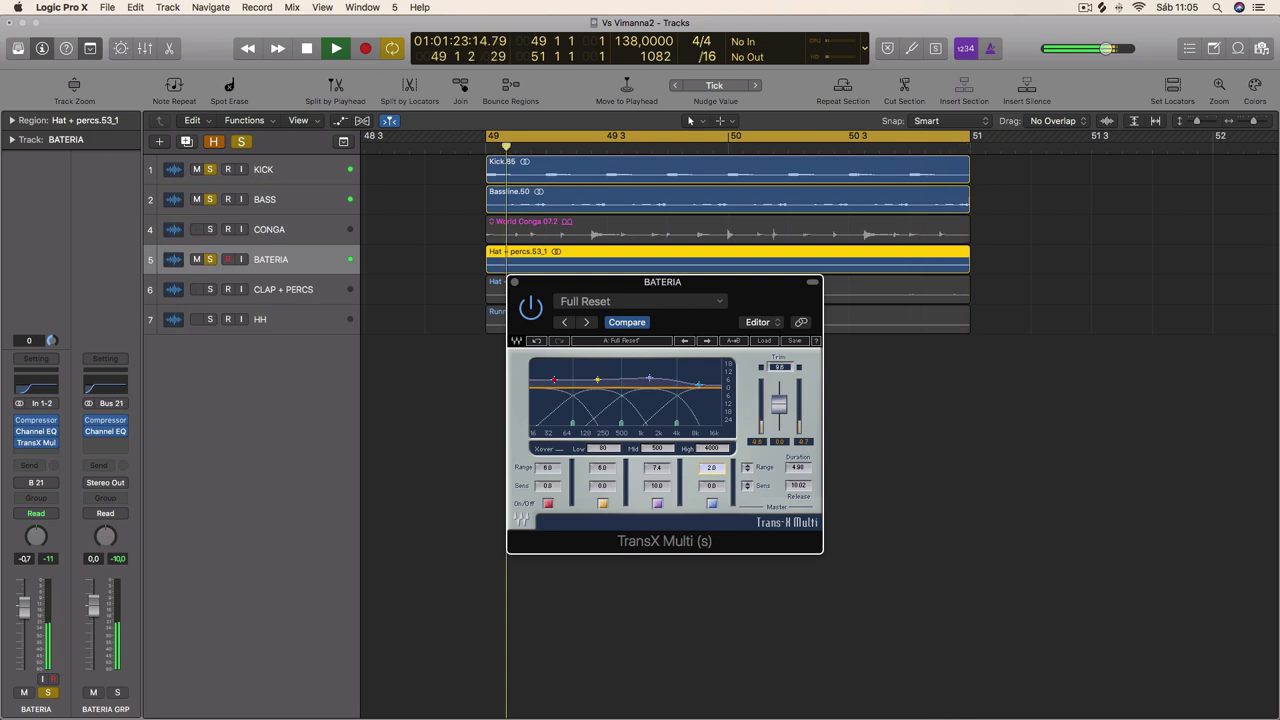
{"action": "key", "text": "space"}
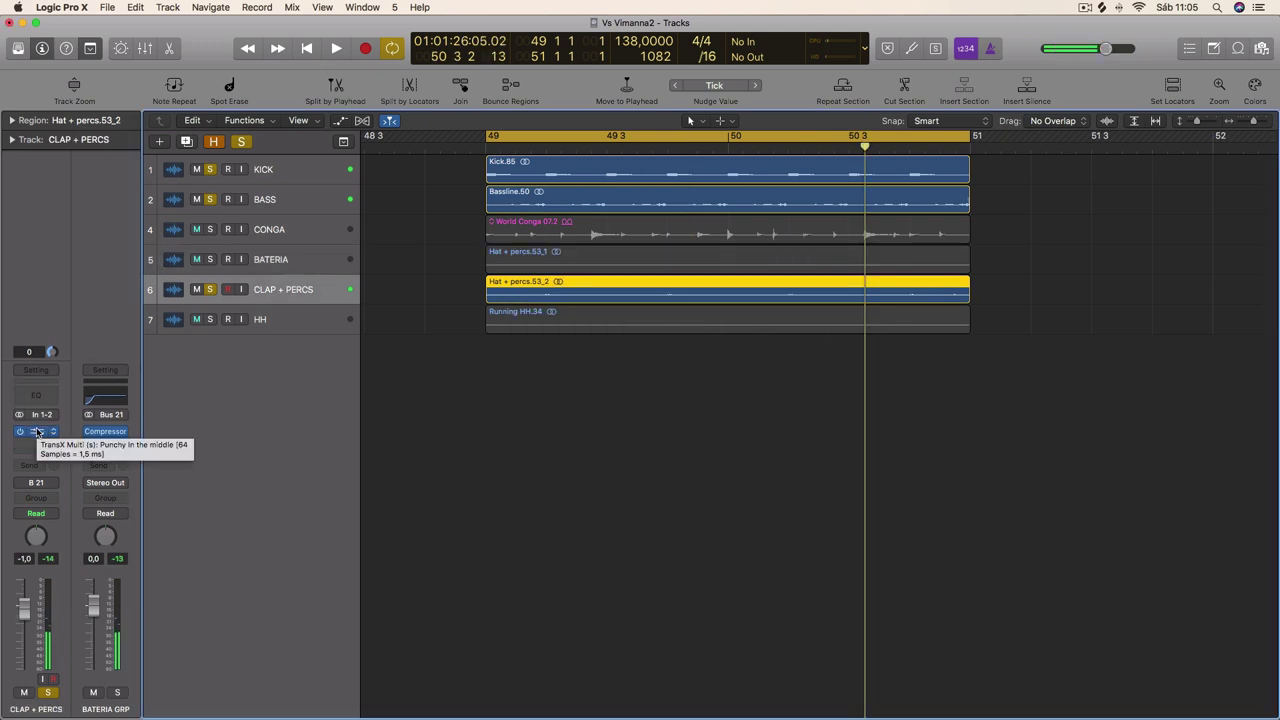
Step: Open TransX Multi on the CLAP + PERCS track and play the soloed tracks with the plug-in bypassed
{"action": "left_click", "coordinate": [37, 431]}
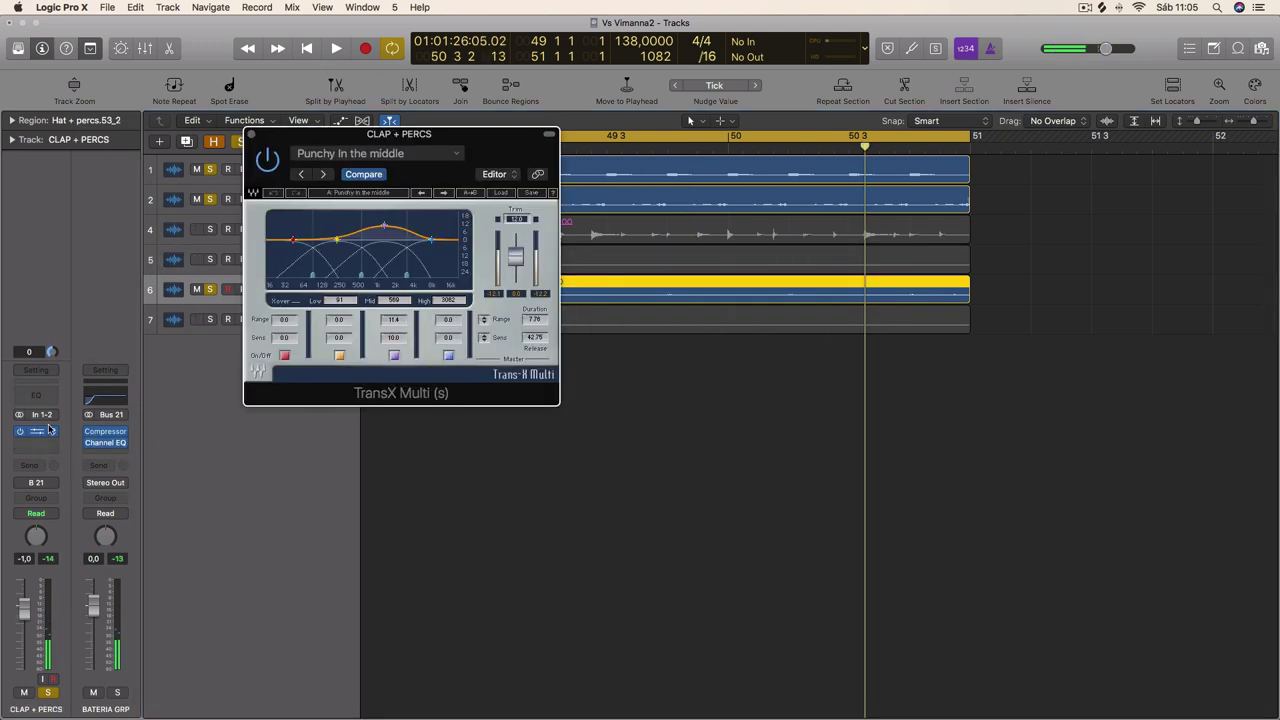
{"action": "left_click_drag", "start_coordinate": [387, 134], "coordinate": [746, 304]}
{"action": "left_click", "coordinate": [548, 298]}
{"action": "key", "text": "space"}
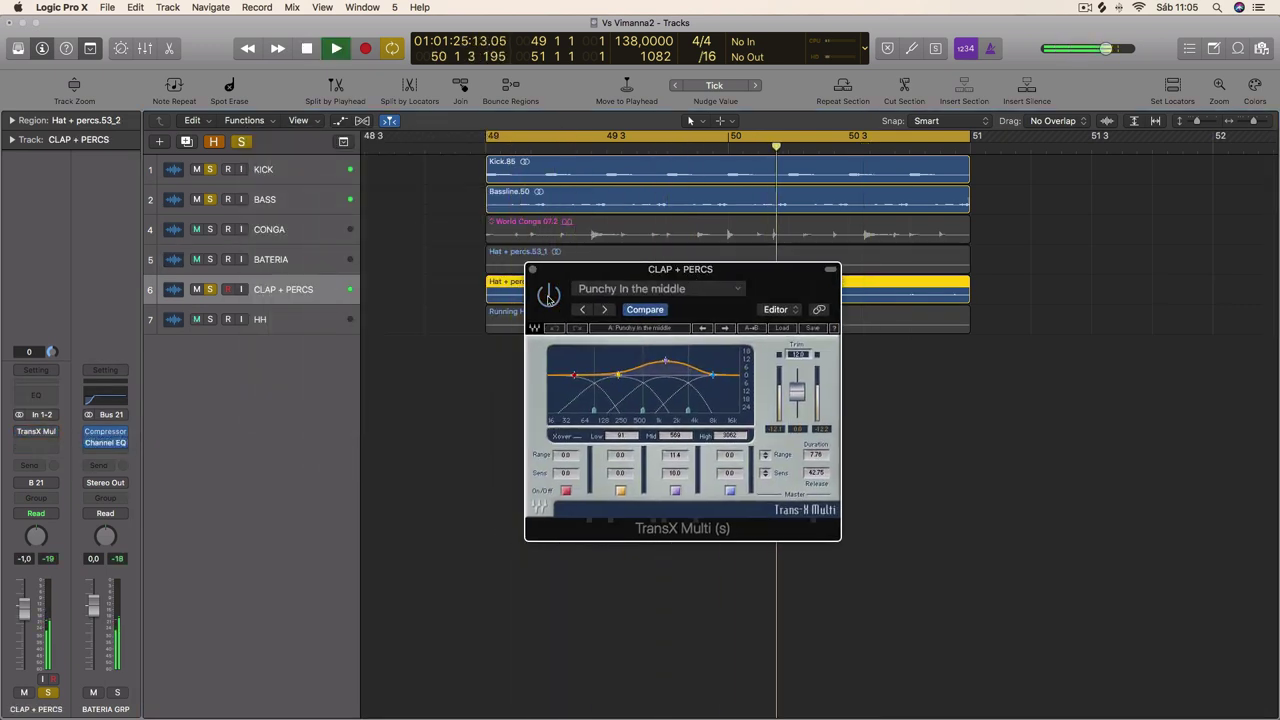
{"action": "key", "text": "space"}
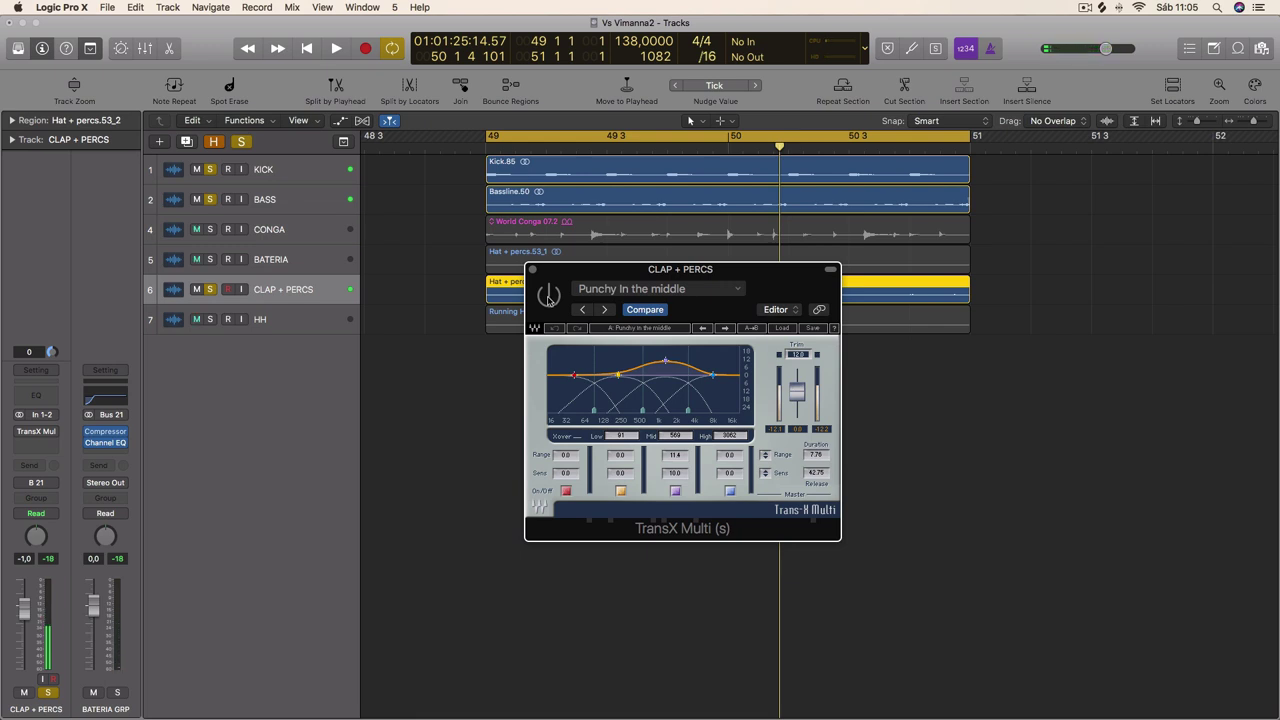
Step: Re-enable TransX Multi on CLAP + PERCS and play the soloed tracks to compare the sound
{"action": "left_click", "coordinate": [548, 297]}
{"action": "key", "text": "space"}
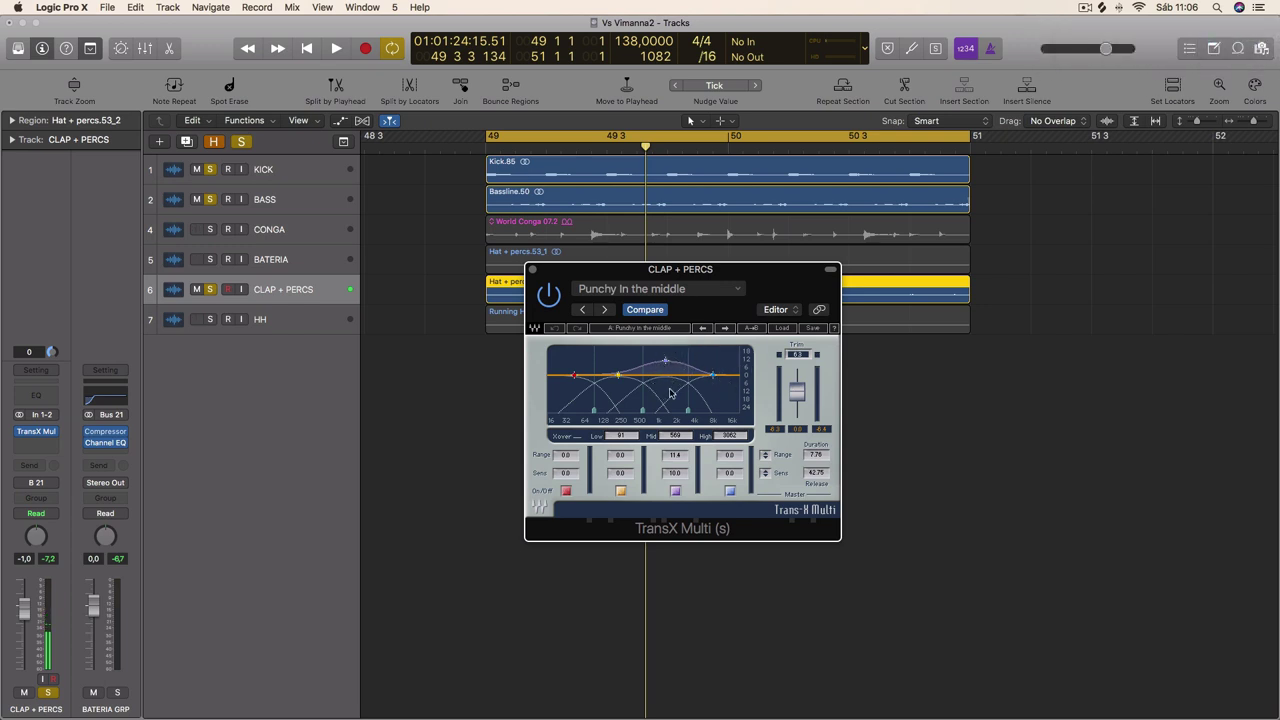
{"action": "key", "text": "space"}
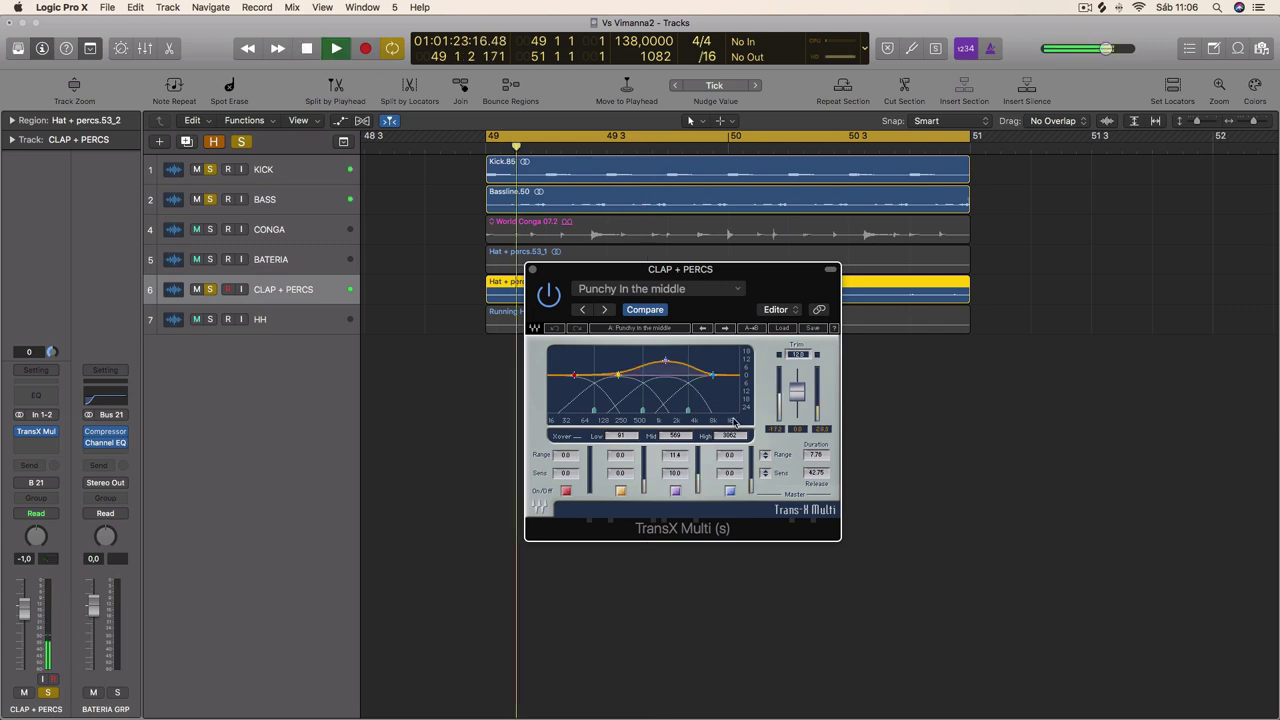
{"action": "key", "text": "space"}
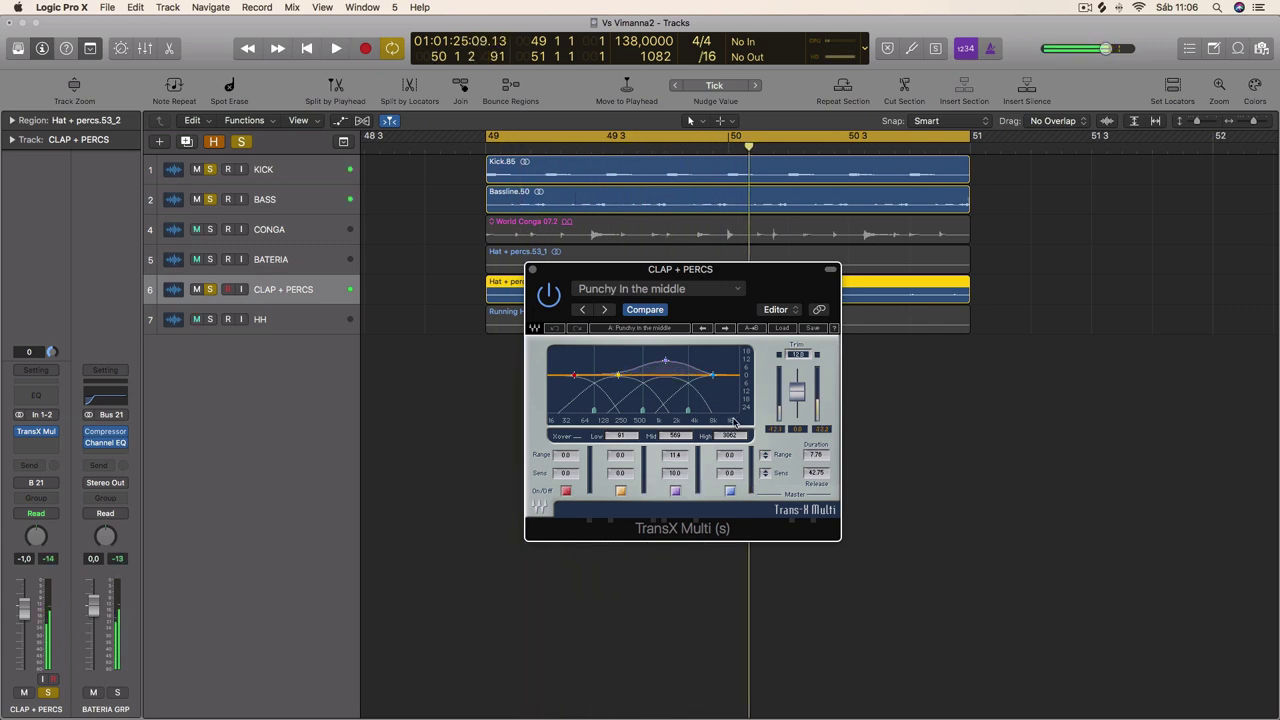